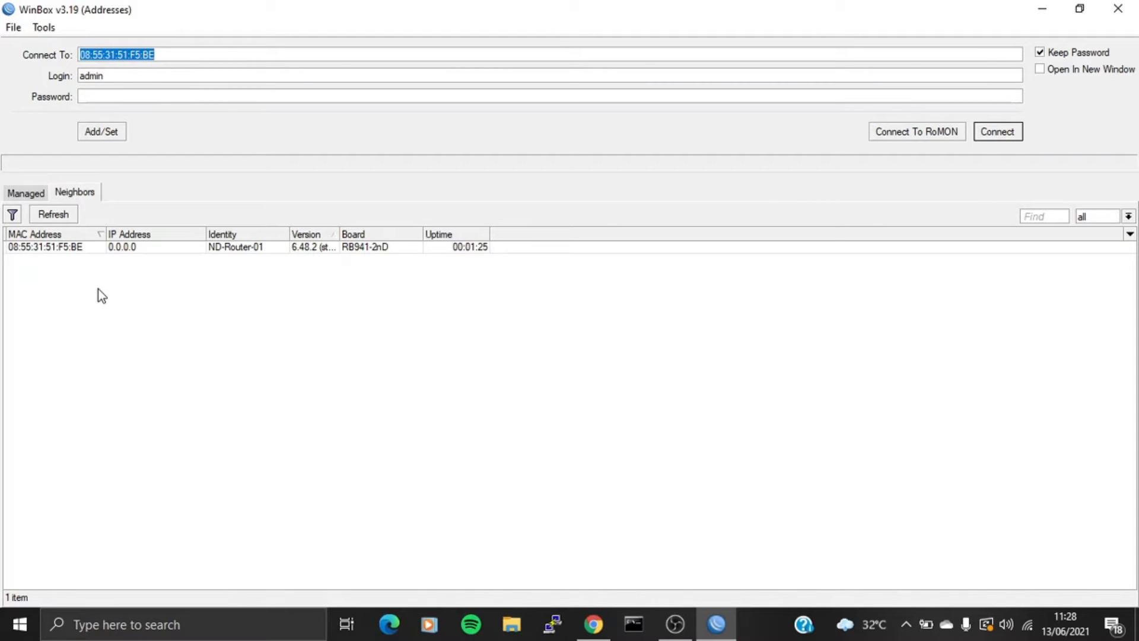
- Connect WinBox to ND-Router-01 from the discovered Neighbors list
click(72, 248)
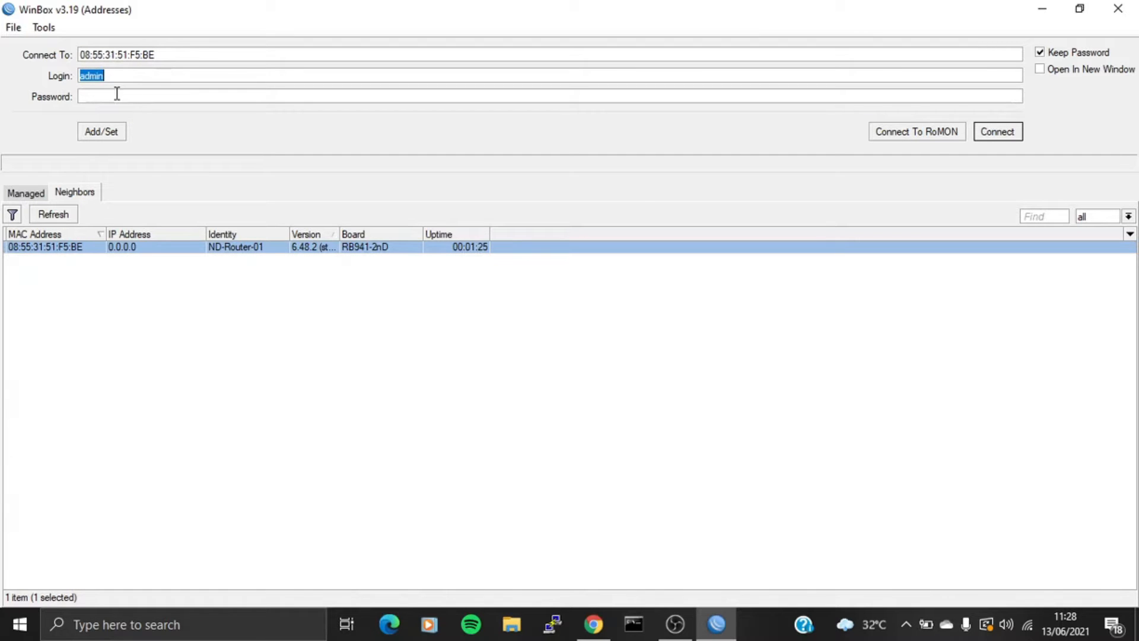
click(998, 128)
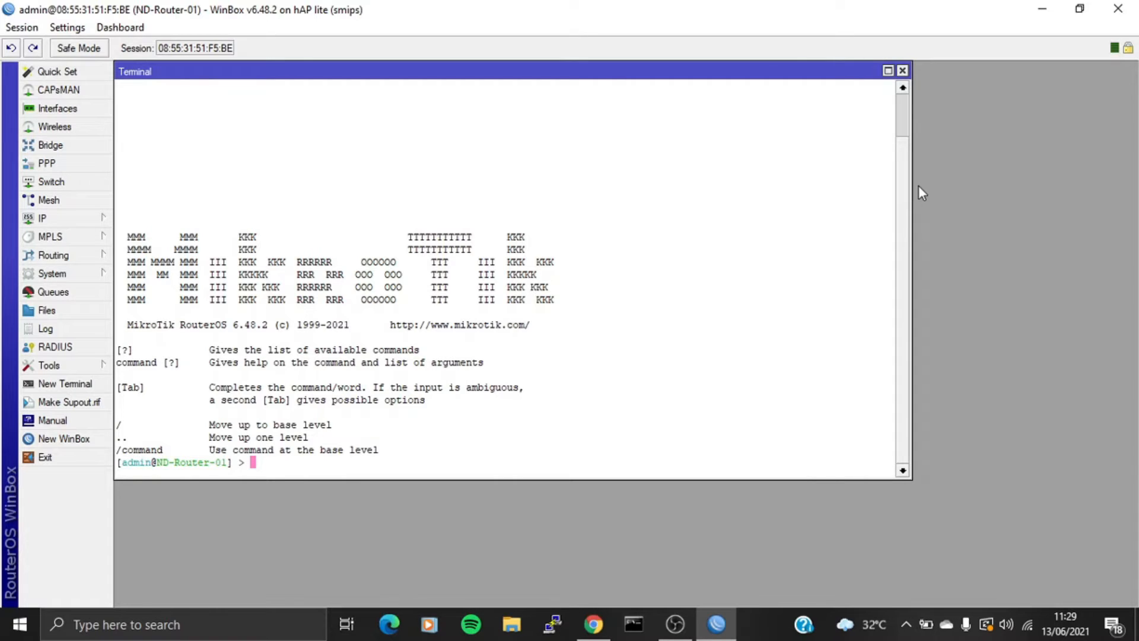
- Start a security-profiles add command for ND-WPS with dynamic-keys, WPA/WPA2-PSK and aes-ccm ciphers
text(interface wireless sec)
key(Tab)
text(add n)
key(Tab)
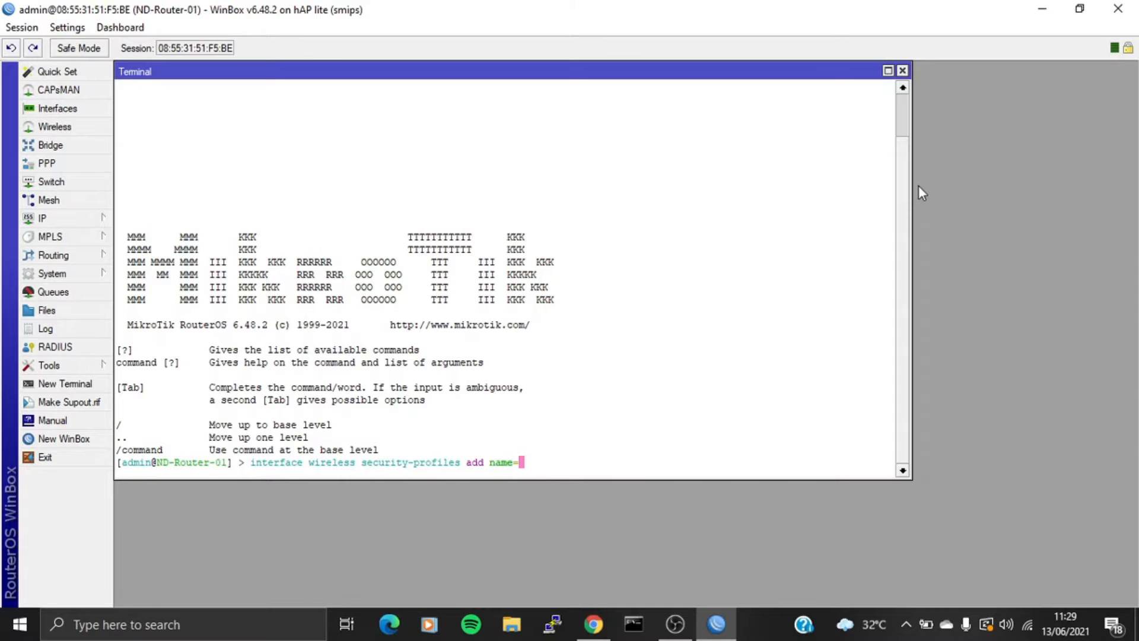
text(ND-WPS mo)
key(Tab)
text(dy)
key(Tab)
text(aut)
key(Tab)
text(wpa-)
text(psk,wpa2)
text(-psk uni)
text(vas)
key(BackSpace)
key(BackSpace)
key(BackSpace)
text(cas)
key(Tab)
text(aes-ccm)
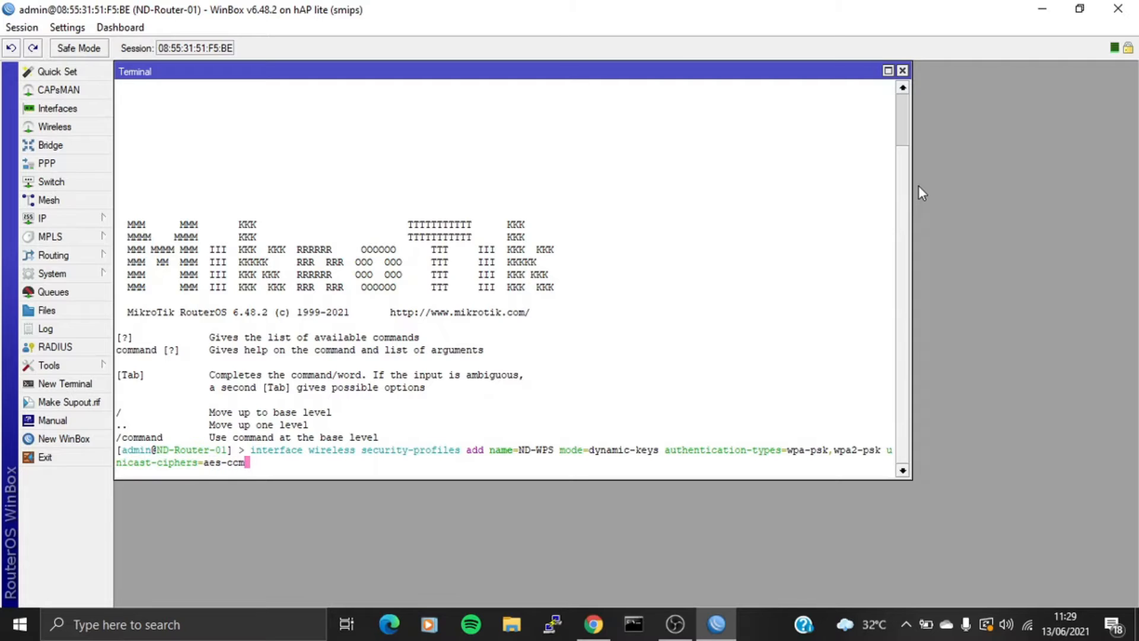
text( group-ci)
key(Tab)
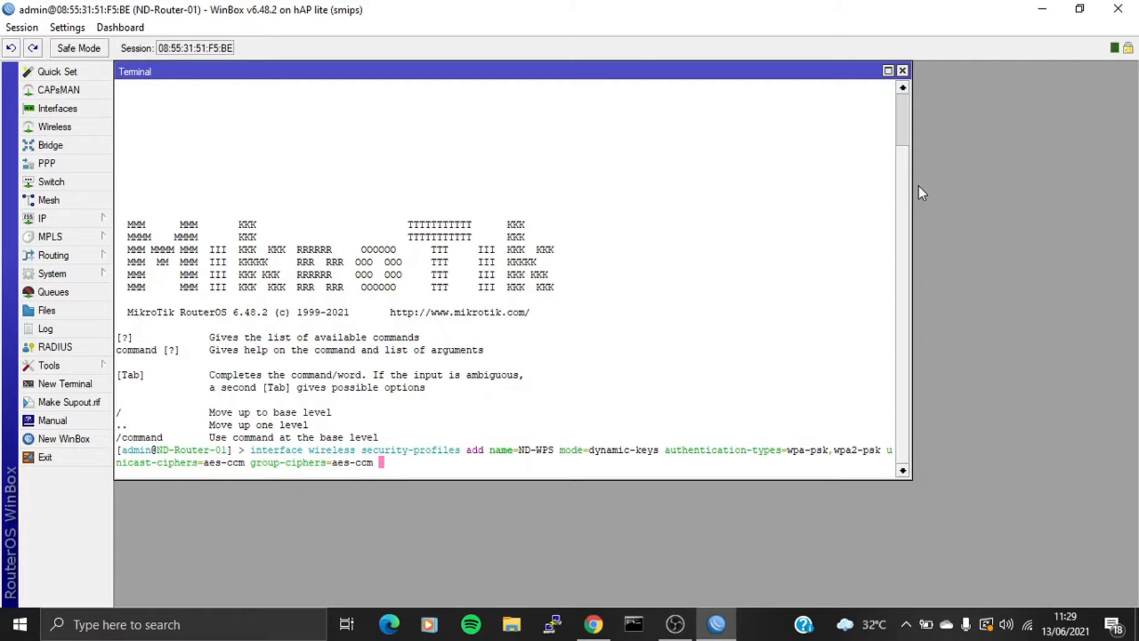
- Add the WPA and WPA2 pre-shared keys and run it to create ND-WPS
key(Tab)
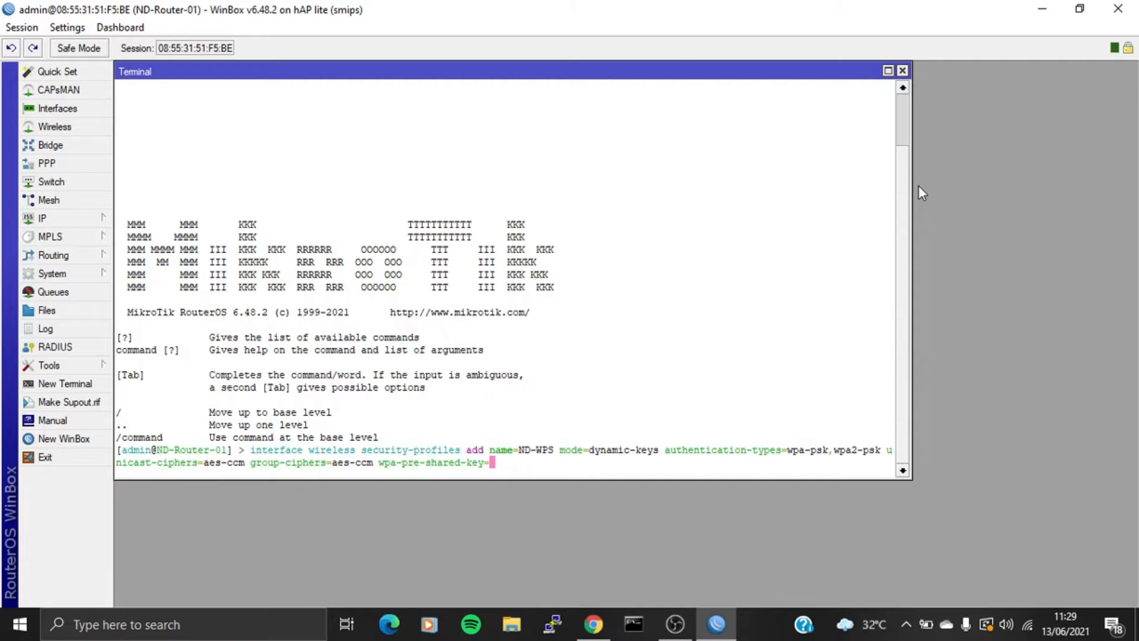
key(Tab)
key(Return)
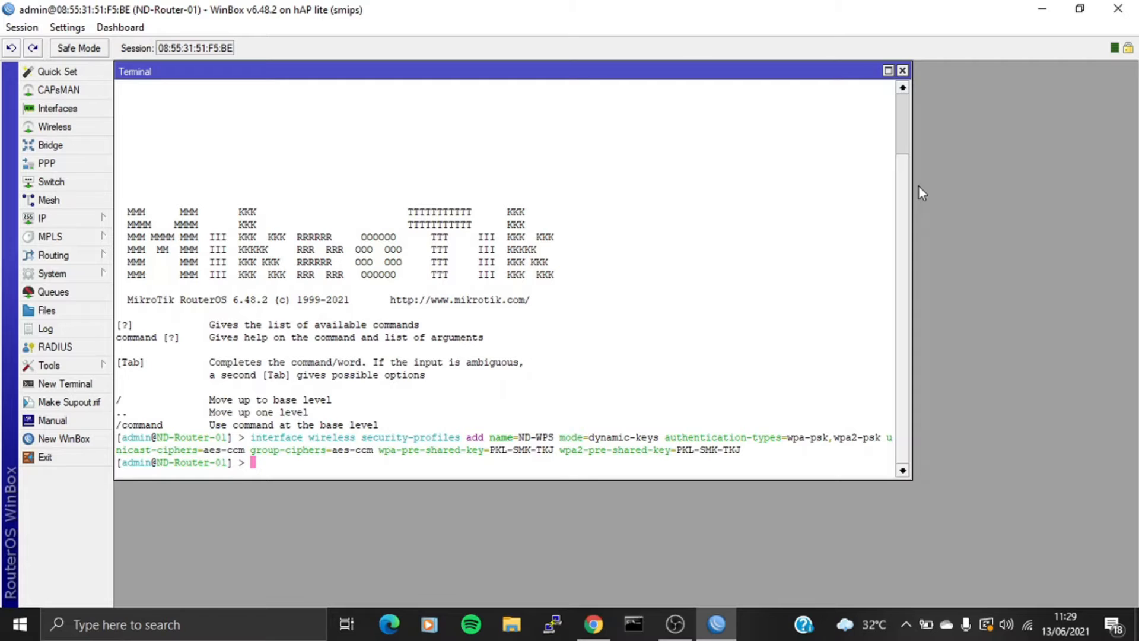
- List the security profiles and wireless interfaces to check ND-WPS and wlan1
text(interface wireless se)
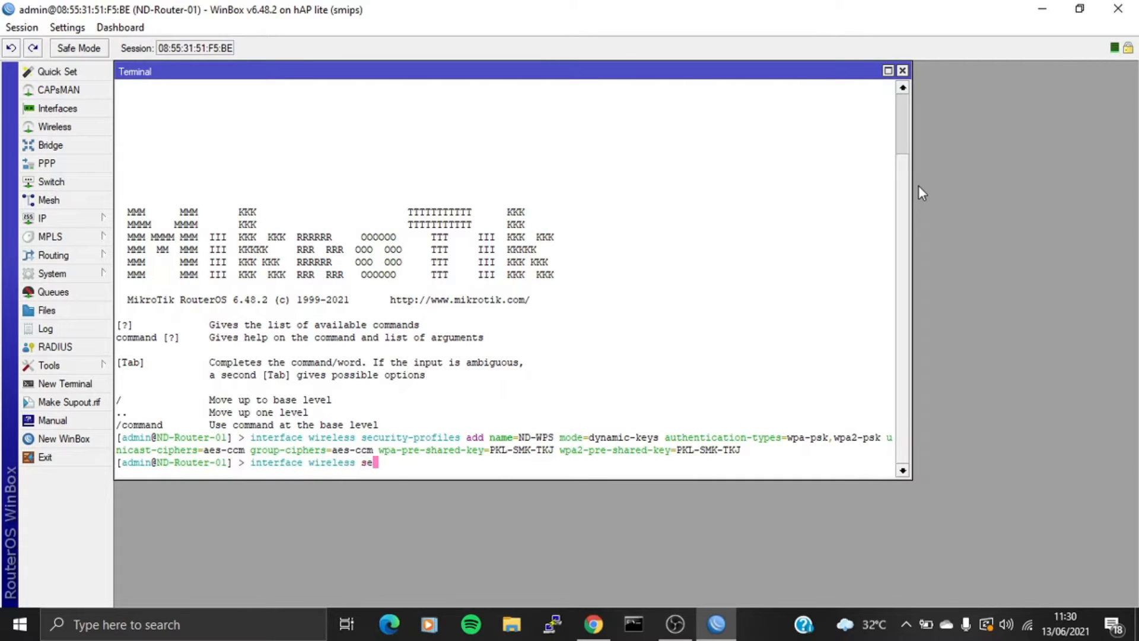
key(Tab)
text(print)
key(Return)
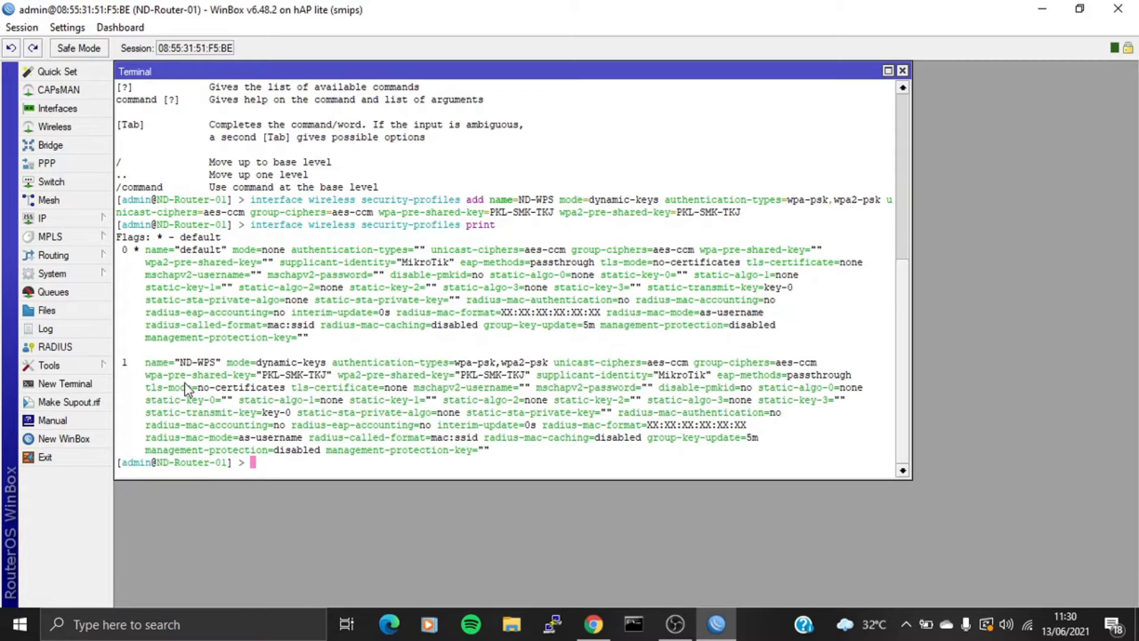
text(interface wireless print)
key(Return)
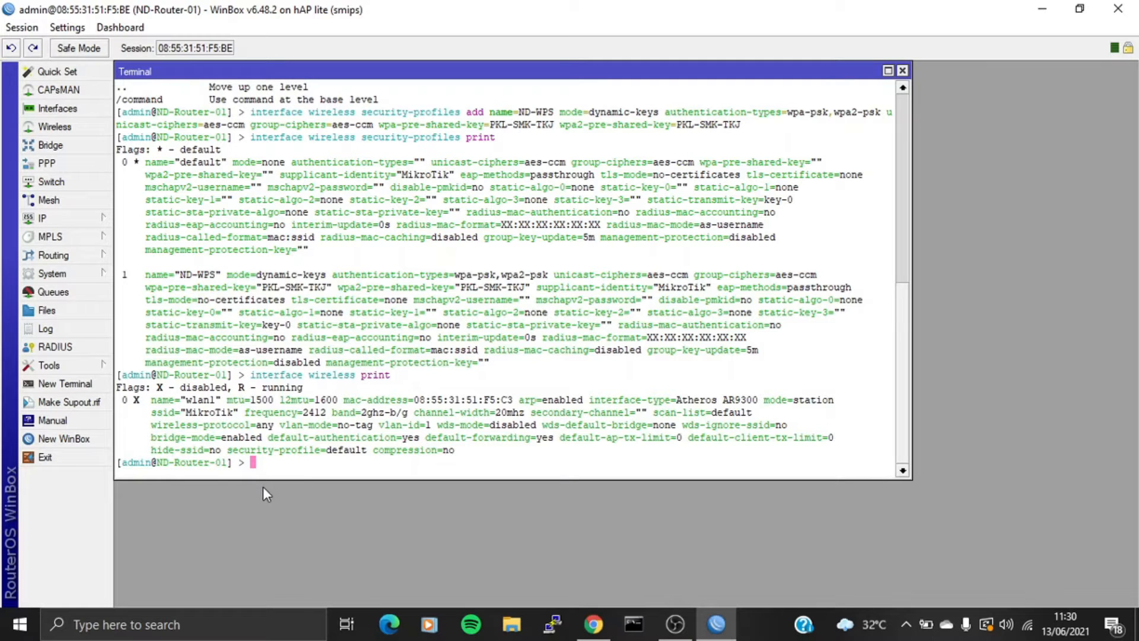
- Enable wlan1 and confirm it is no longer flagged disabled
text(interface enable wlan1)
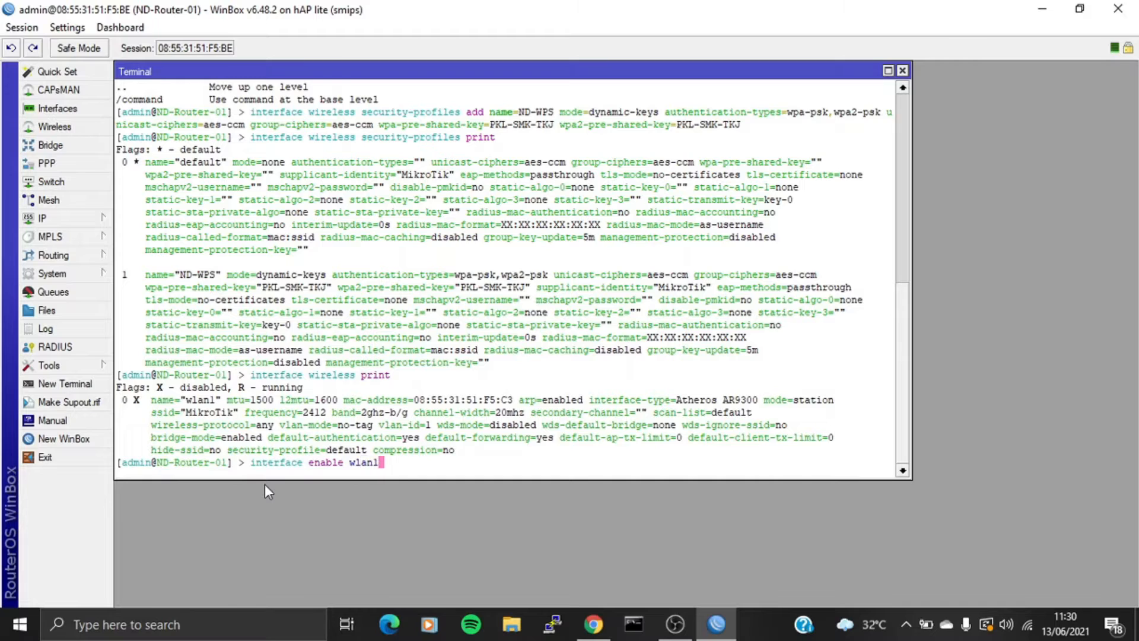
key(Return)
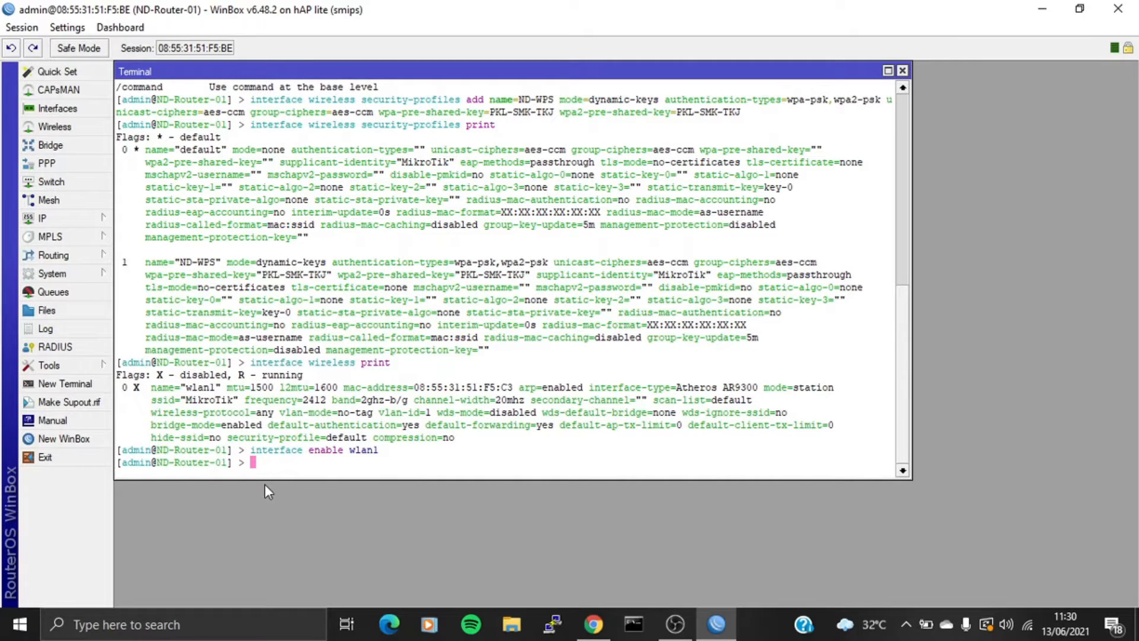
text(interface wireless print)
key(Return)
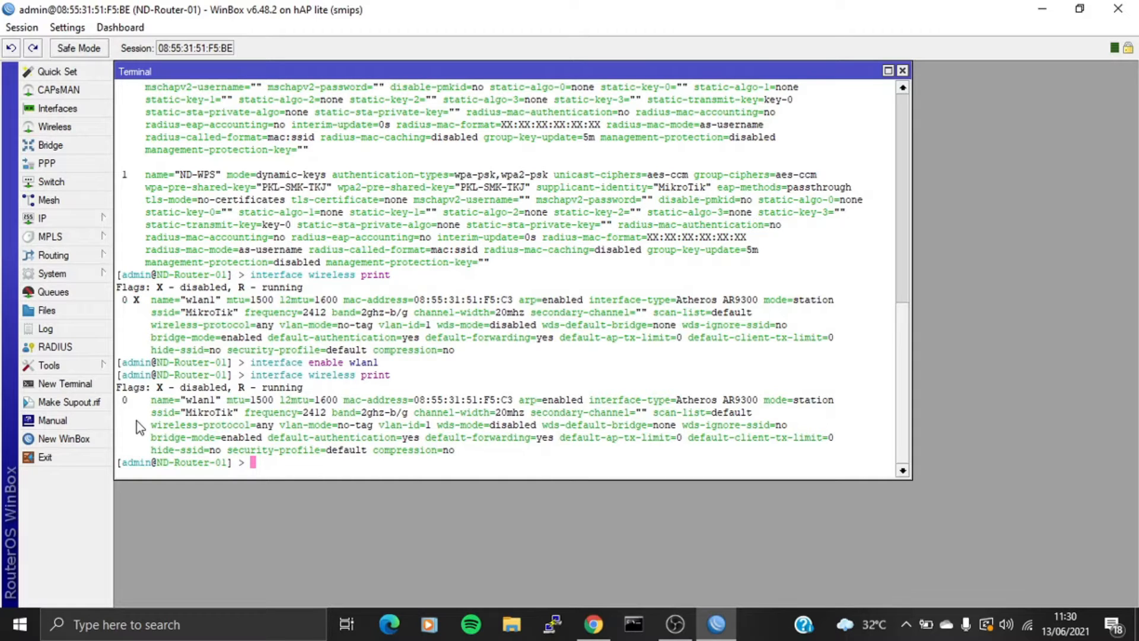
- Make wlan1 an ap-bridge on 2ghz-b/g/n with SSID ND-WPS-AP and profile ND-WPS, then verify
text(interface wireless )
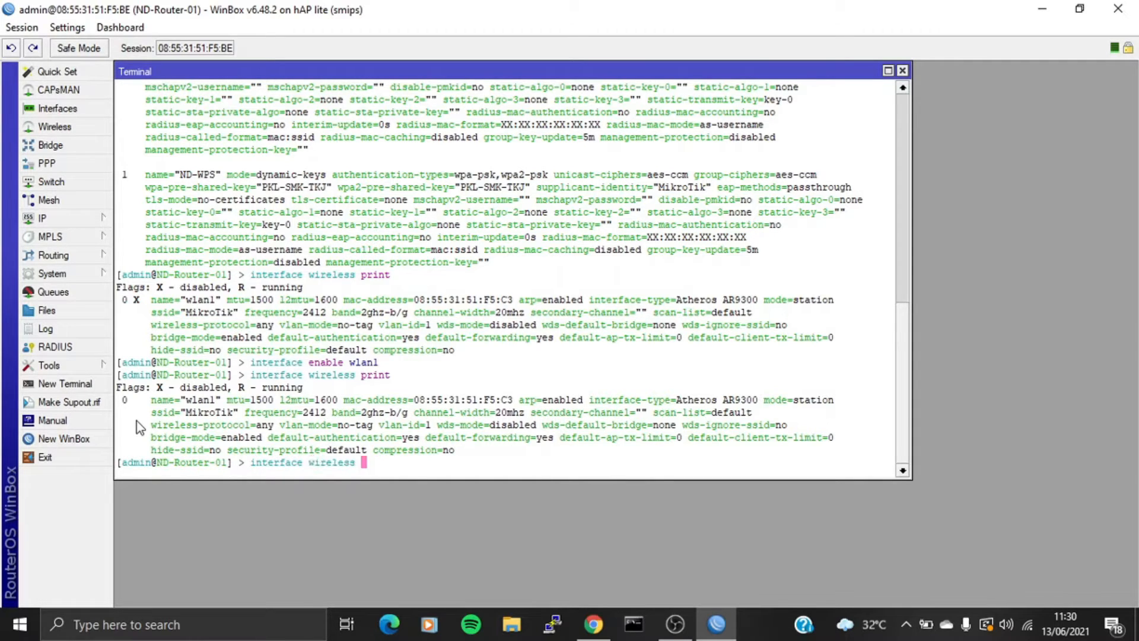
text(set wlan1 mode=ap-)
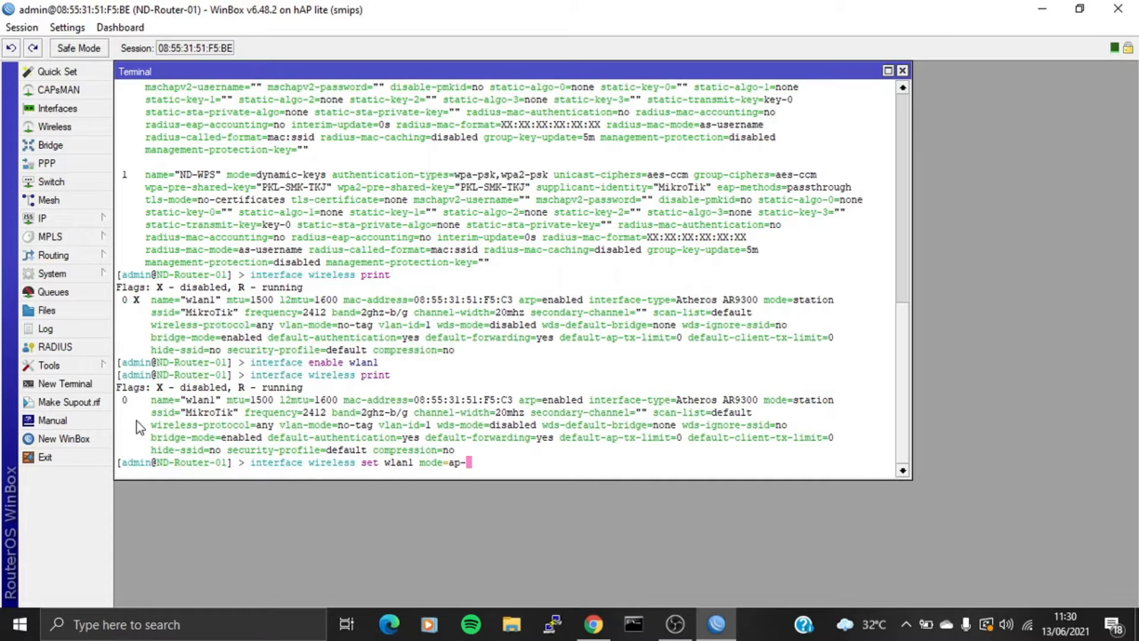
text(bridge band=2ghz-b/g/n )
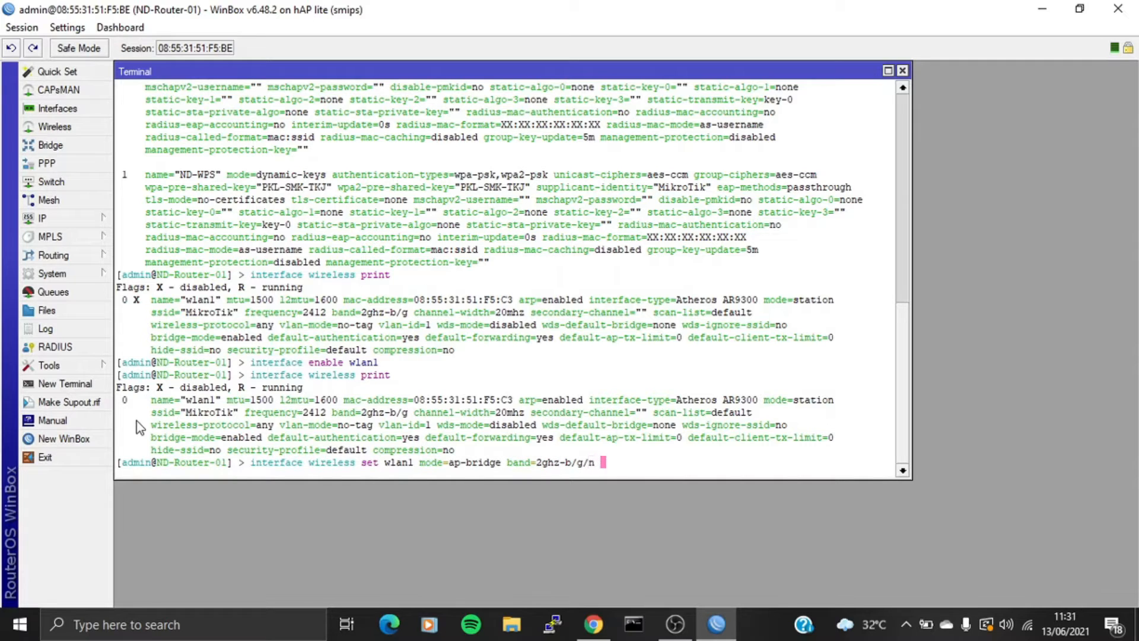
text(ssid=ND-WPS-AP)
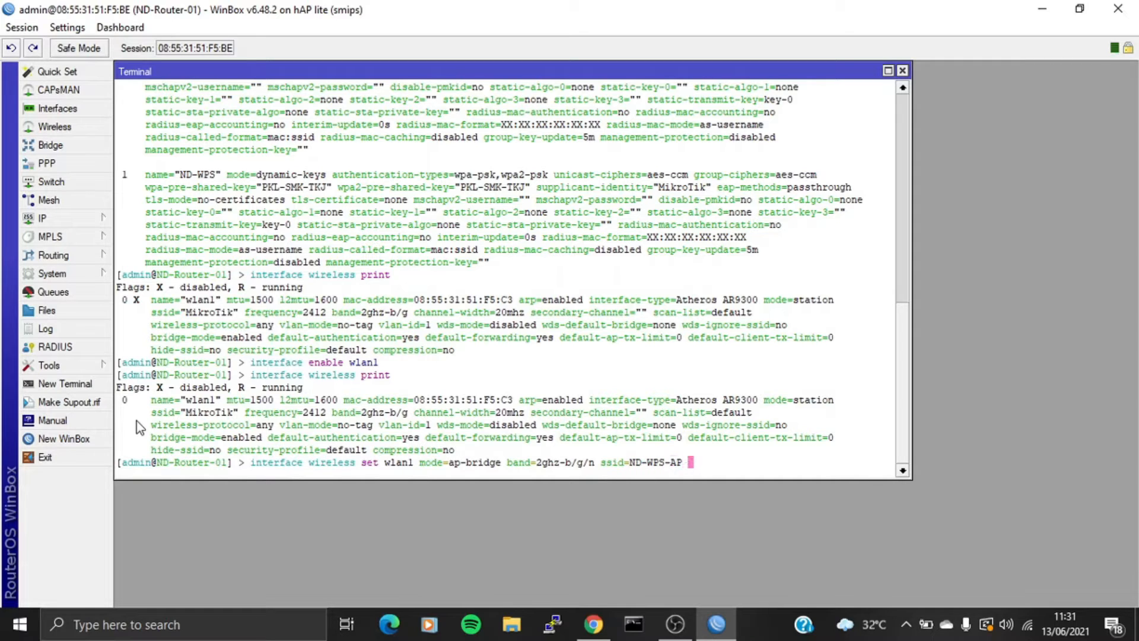
text( security-profile=)
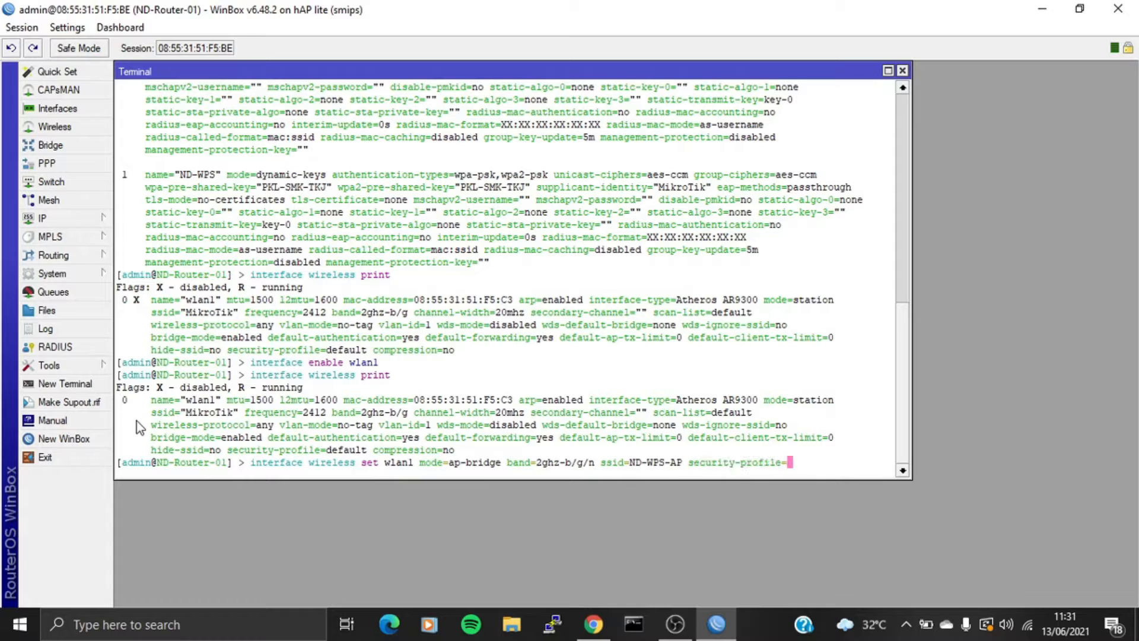
text(ND-WPS)
key(Return)
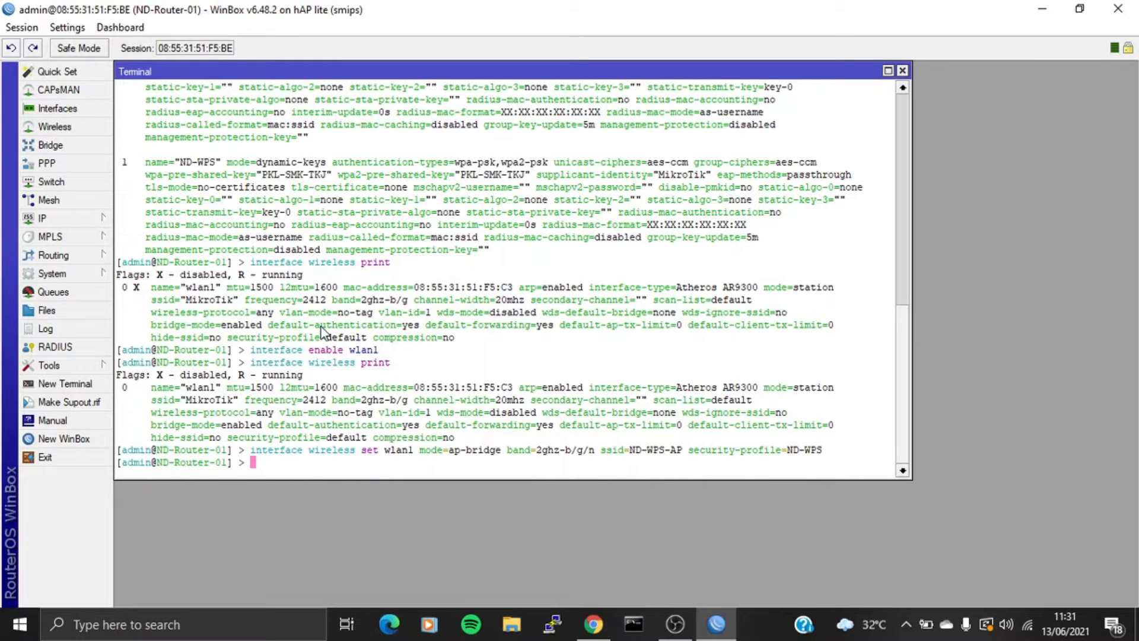
text(interface wireless print)
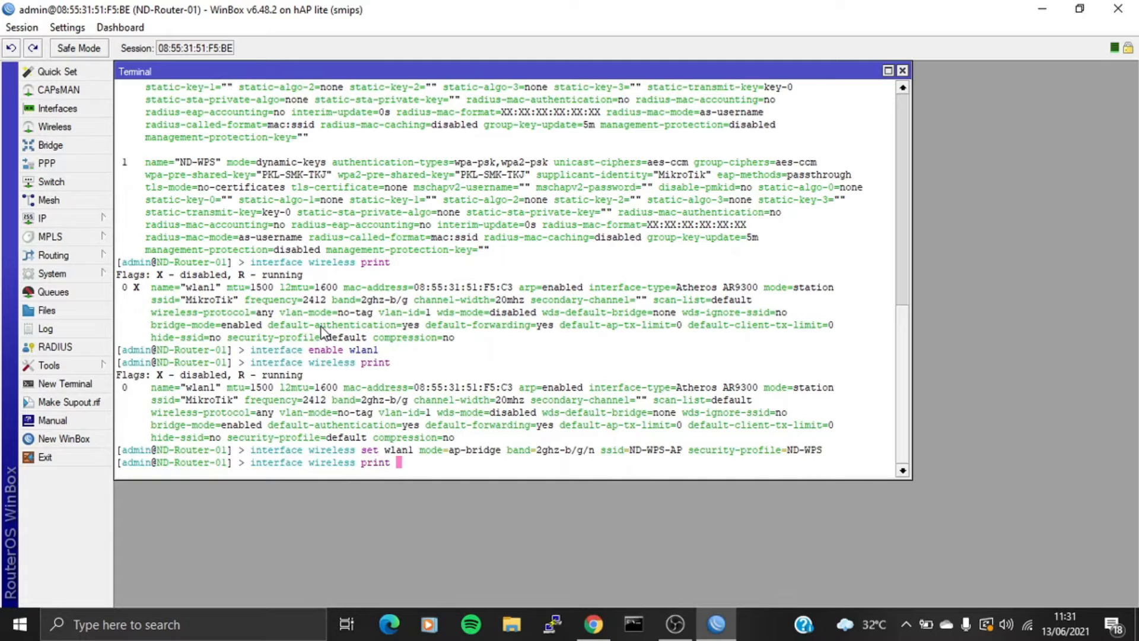
key(Return)
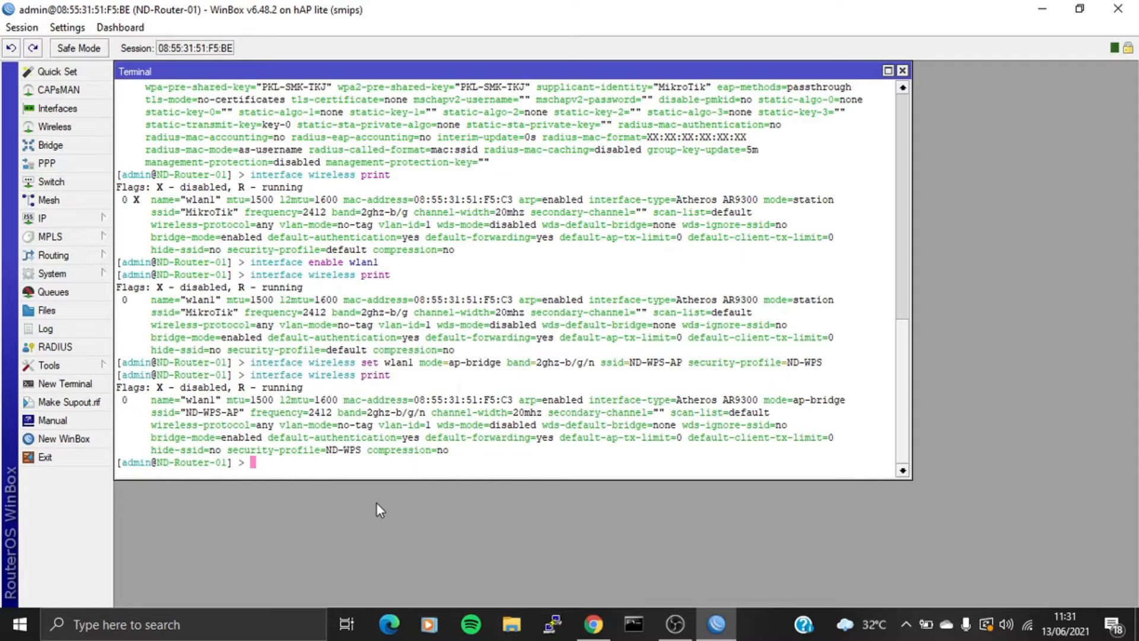
- Set wlan1's WPS mode to push-button
text(interface wireless se)
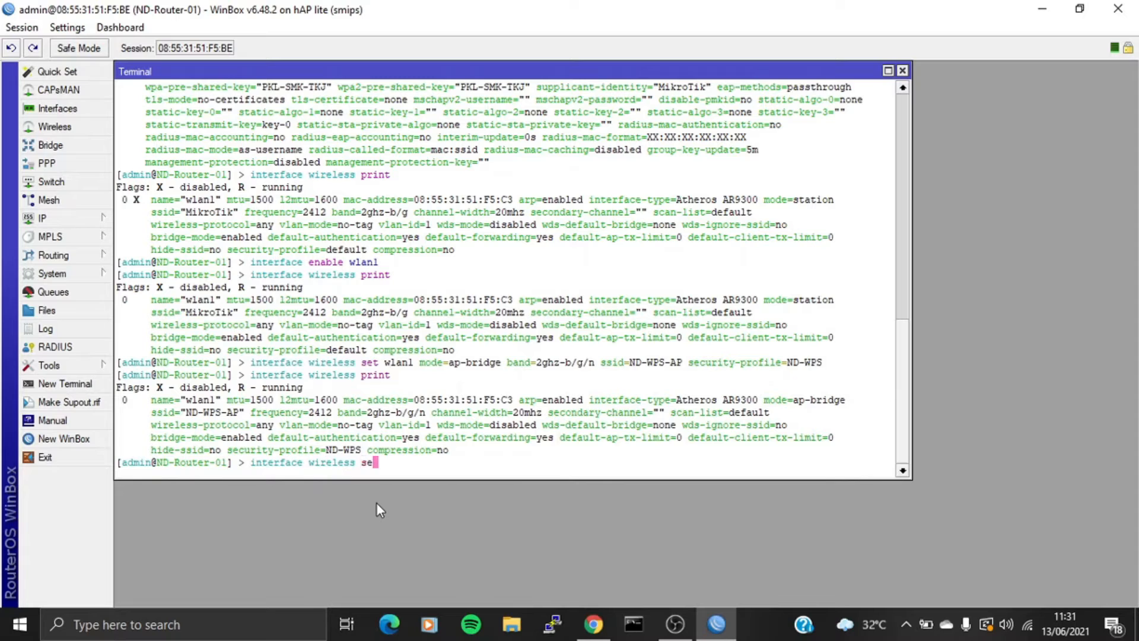
text(t wlan1 wps)
key(Tab)
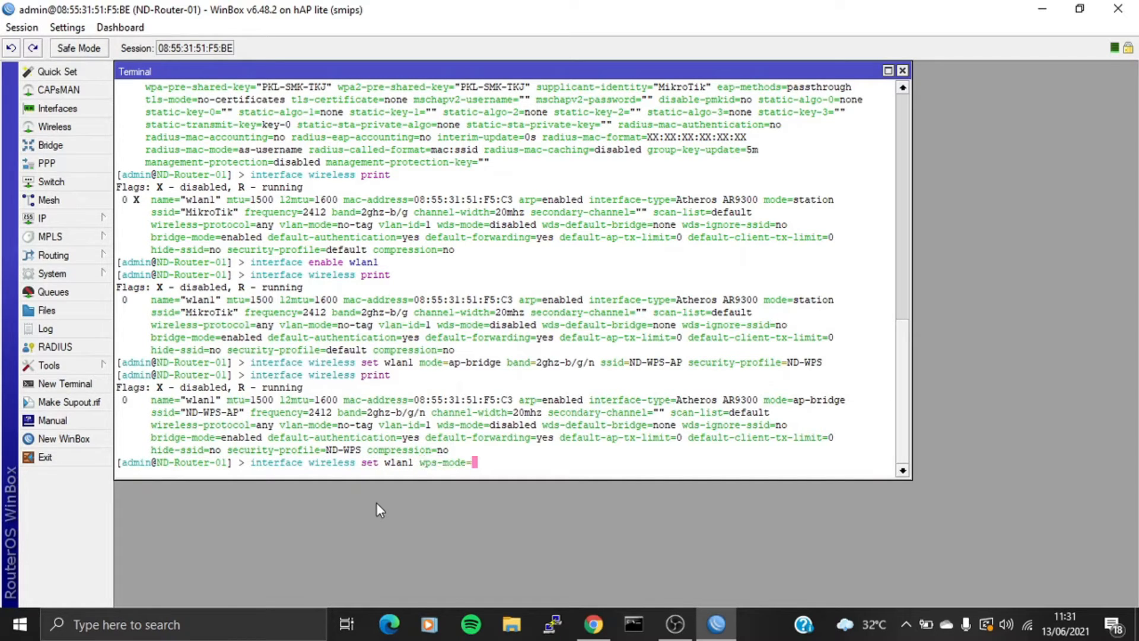
text(pus)
key(Tab)
key(Return)
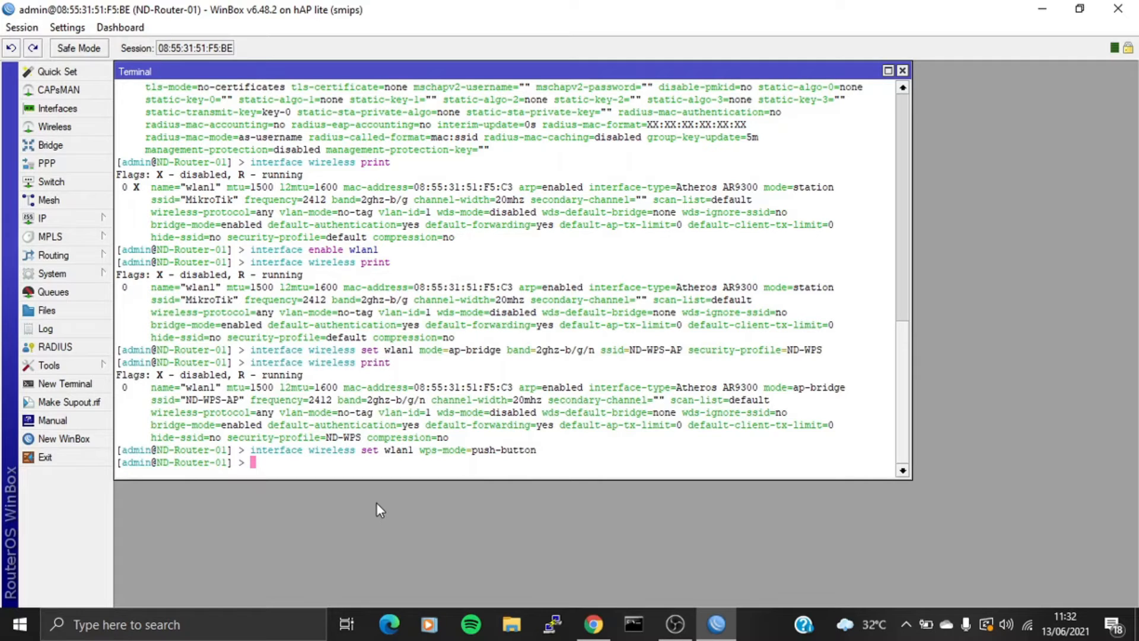
- Assign 28.28.28.1/24 to wlan1, check the address list, and launch DHCP server setup
text(ip address add address=28.)
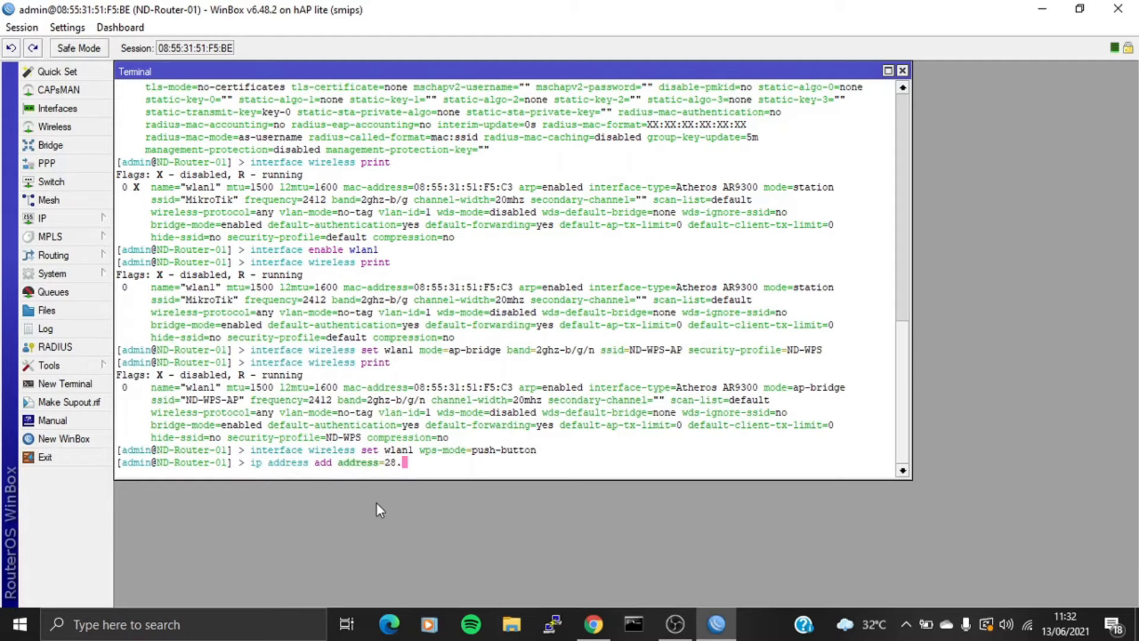
text(28.28.1/24 interface=wlan1)
key(Return)
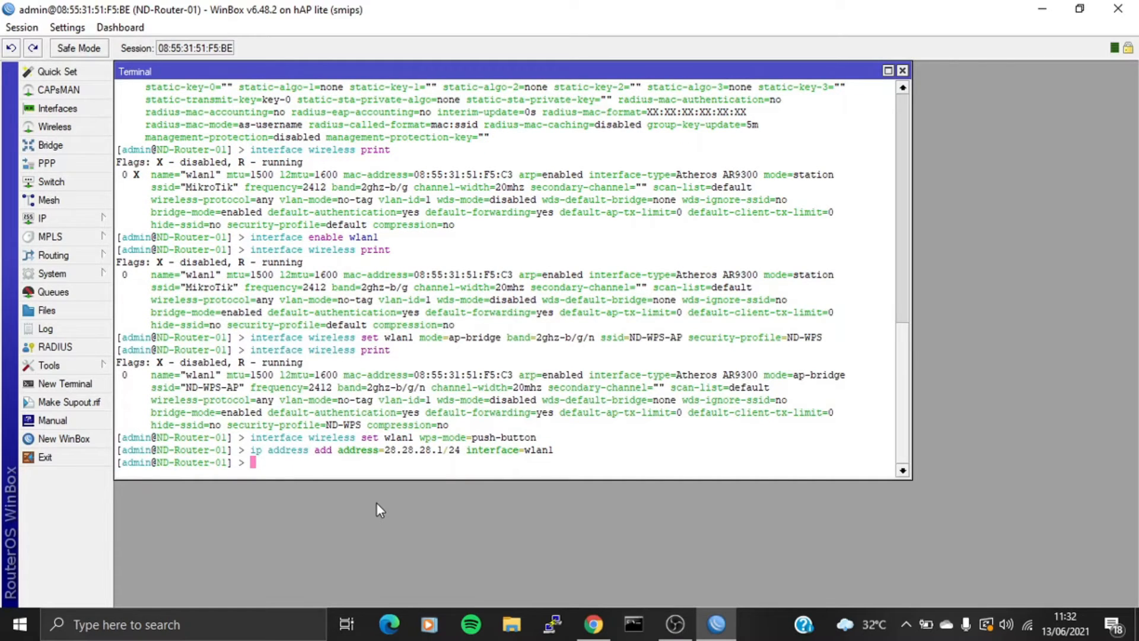
text(ip address print)
key(Return)
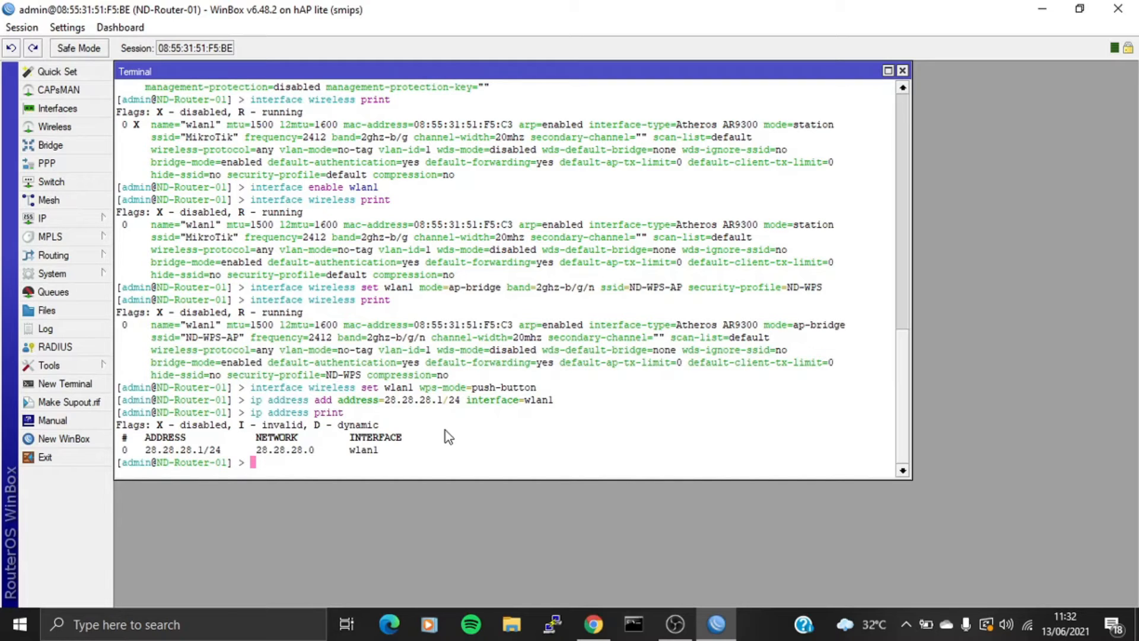
text(ip dhcp-server setup)
key(Return)
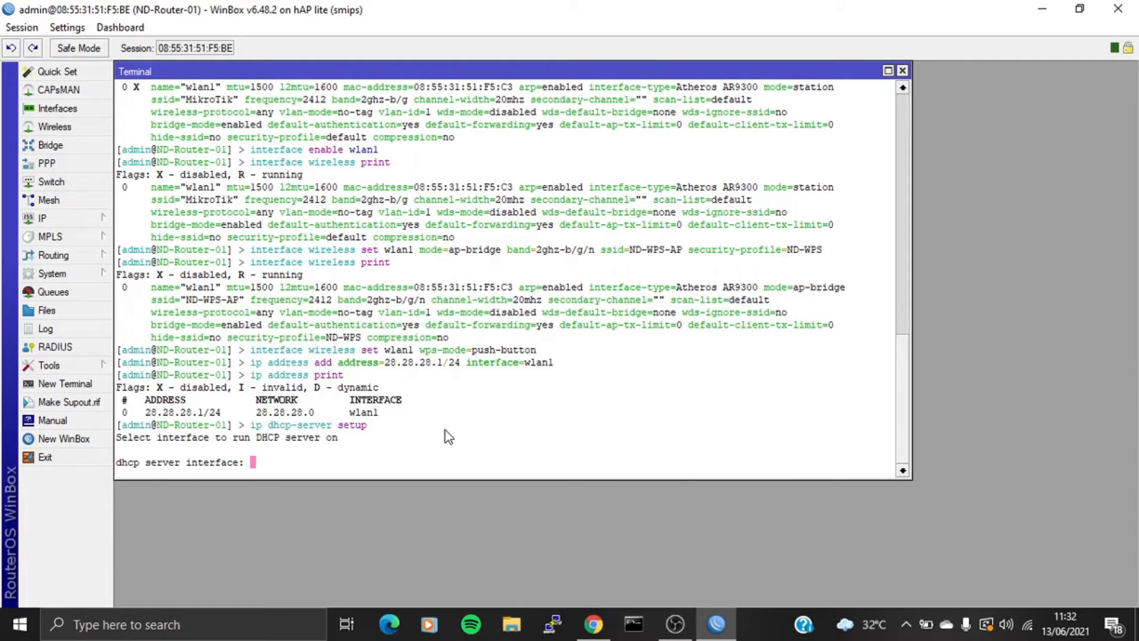
- Serve DHCP on wlan1 for 28.28.28.0/24 with gateway 28.28.28.1, DNS 8.8.8.8 and 10m leases
text(wlan1)
key(Return)
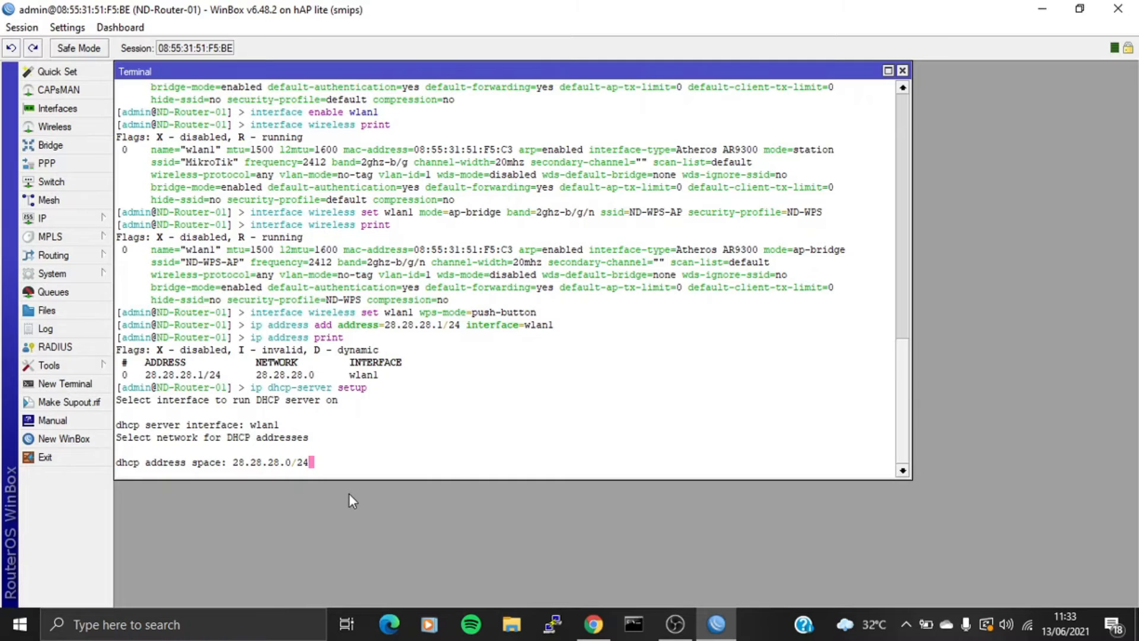
key(Return)
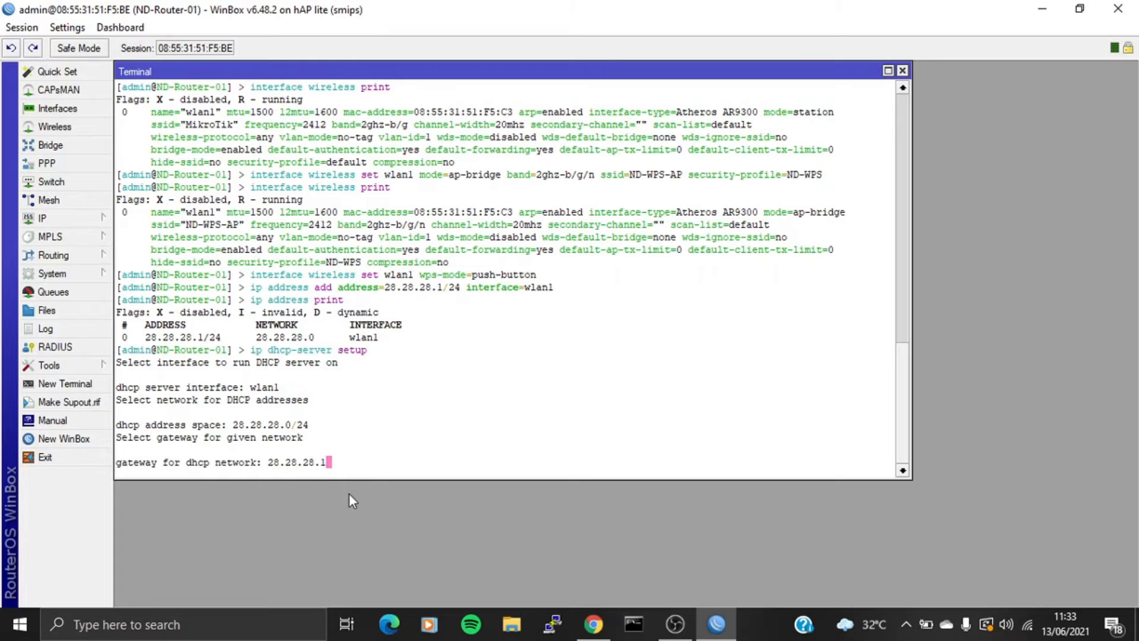
key(Return)
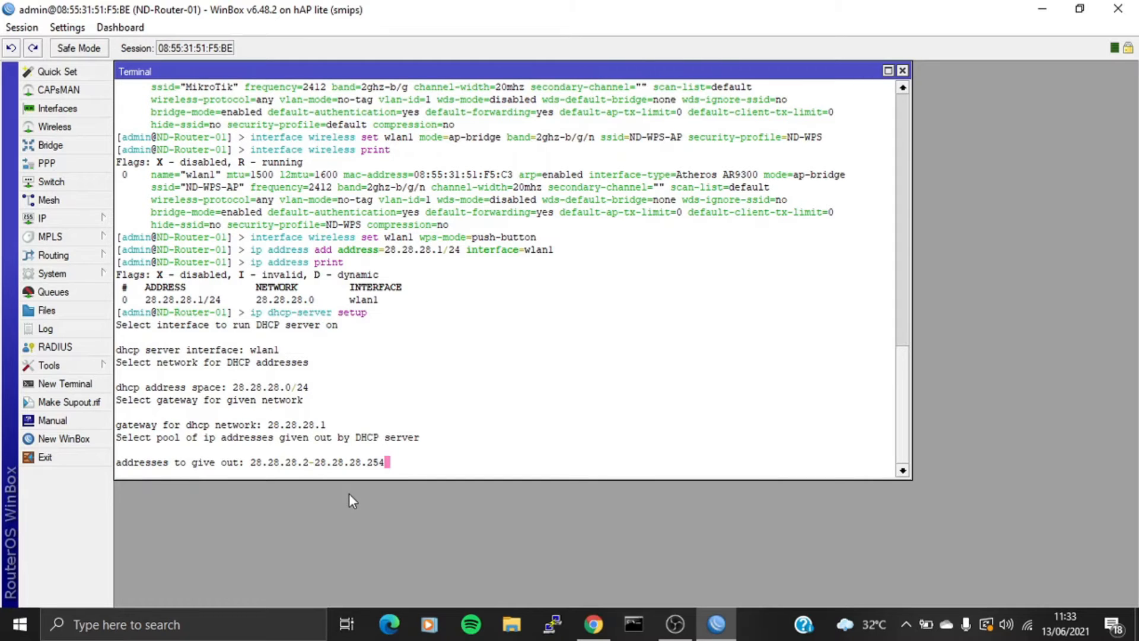
key(Return)
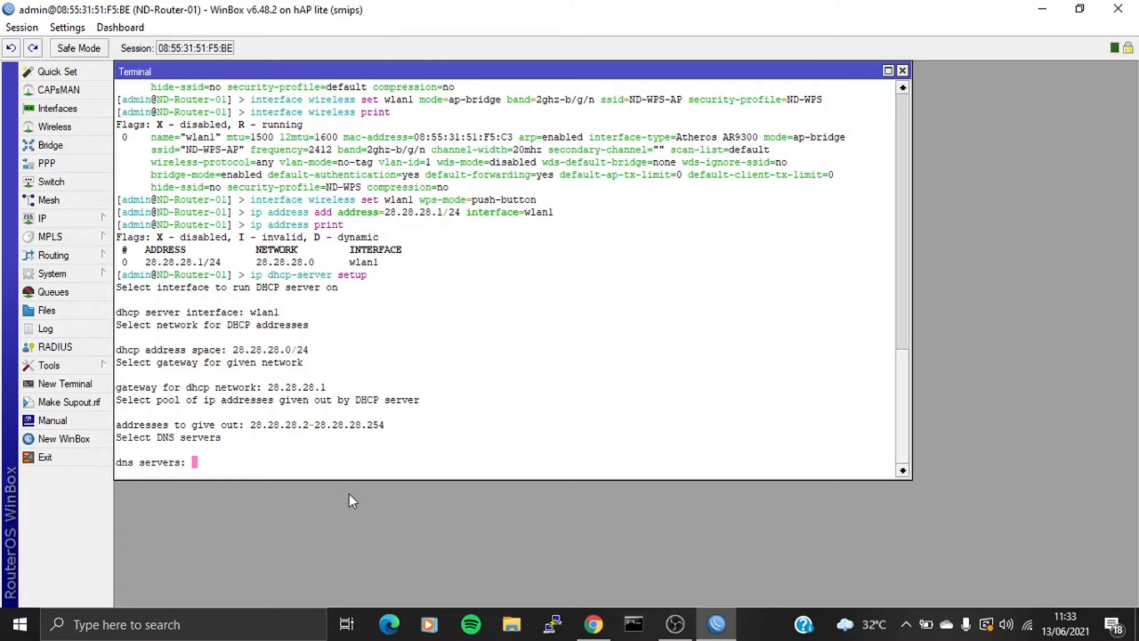
text(8.8.8.8)
key(Return)
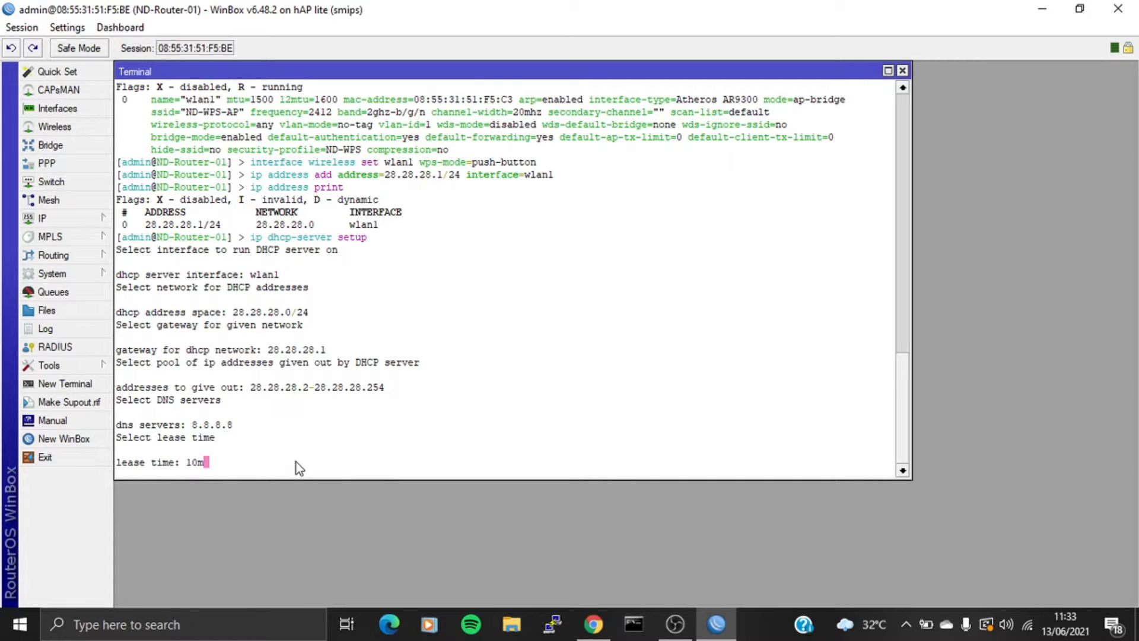
key(Return)
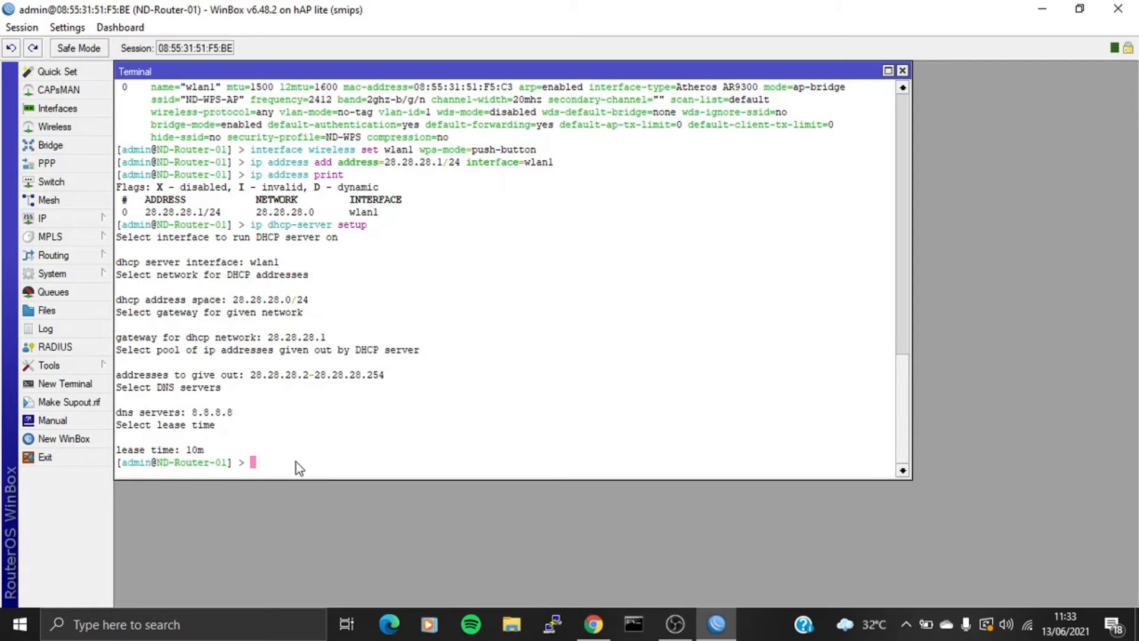
- Create bridge-01 and list the bridges and interfaces to confirm it is running
text(in)
text(terface bridge add name=bdige-)
key(BackSpace)
key(BackSpace)
key(BackSpace)
key(BackSpace)
key(BackSpace)
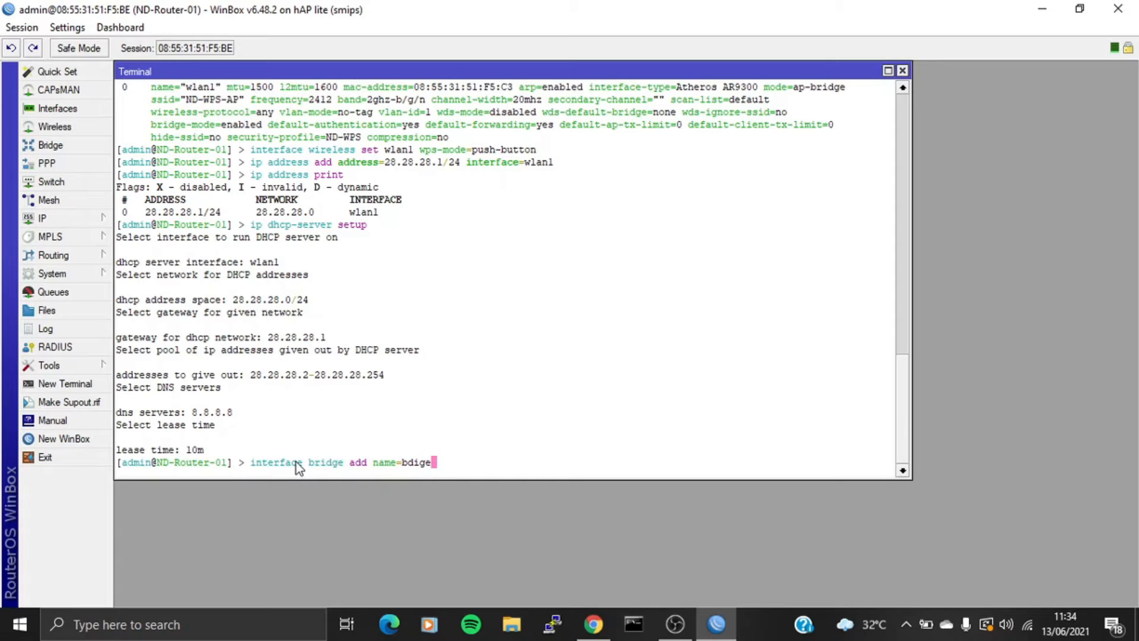
text(ridge-01)
key(Return)
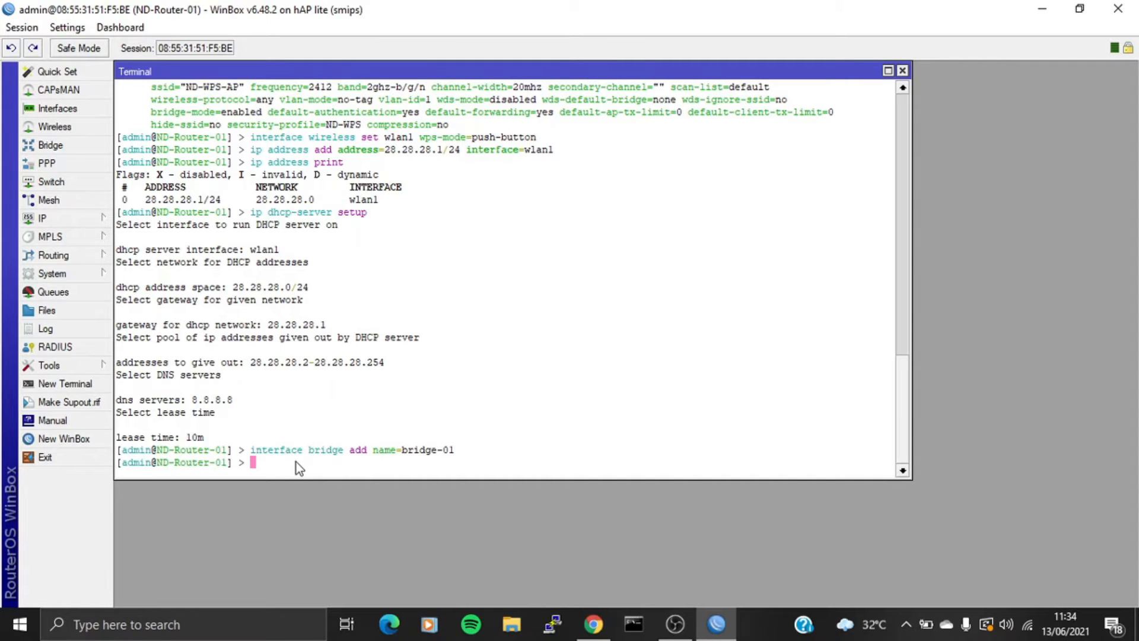
text(interface bridge print)
key(Return)
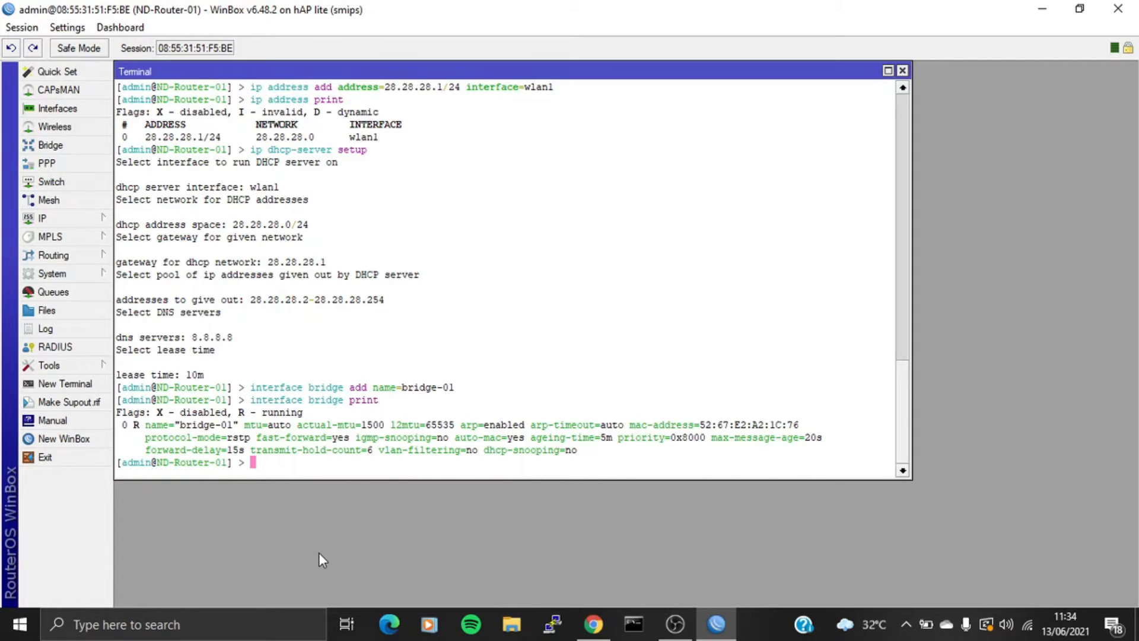
text(interface print)
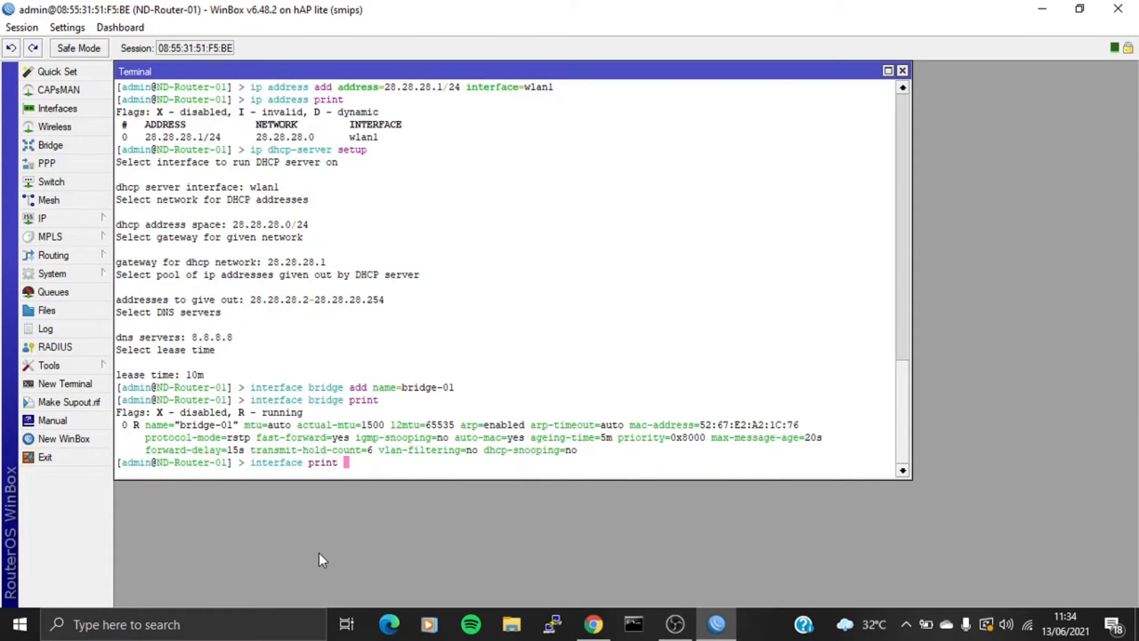
key(Return)
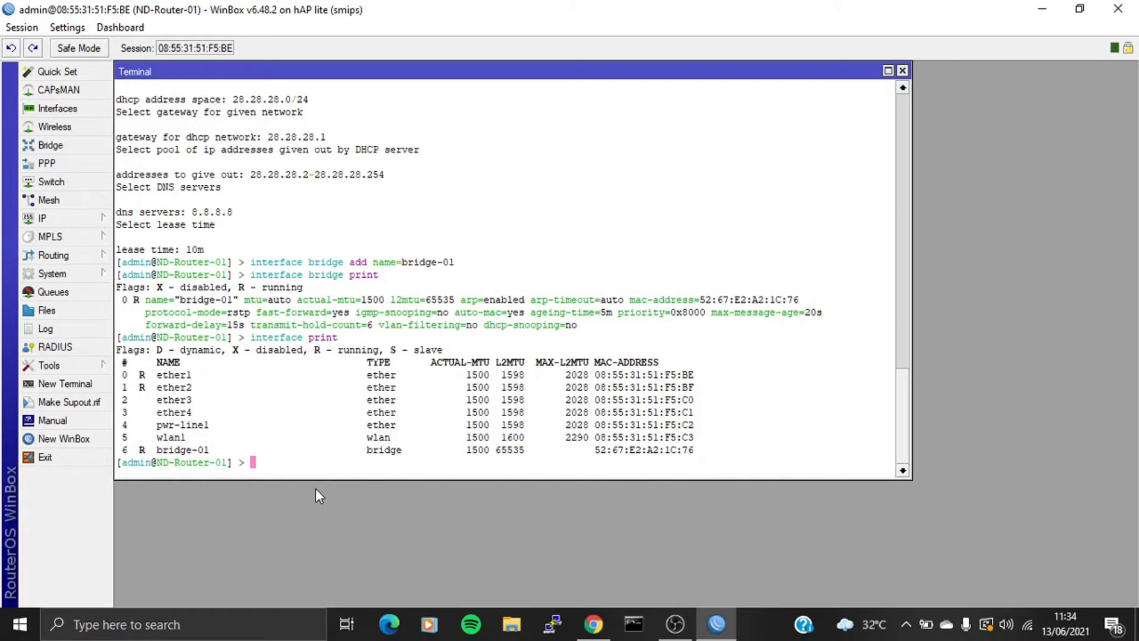
- Add ether1 as a port of bridge-01
text(interface bridge porta)
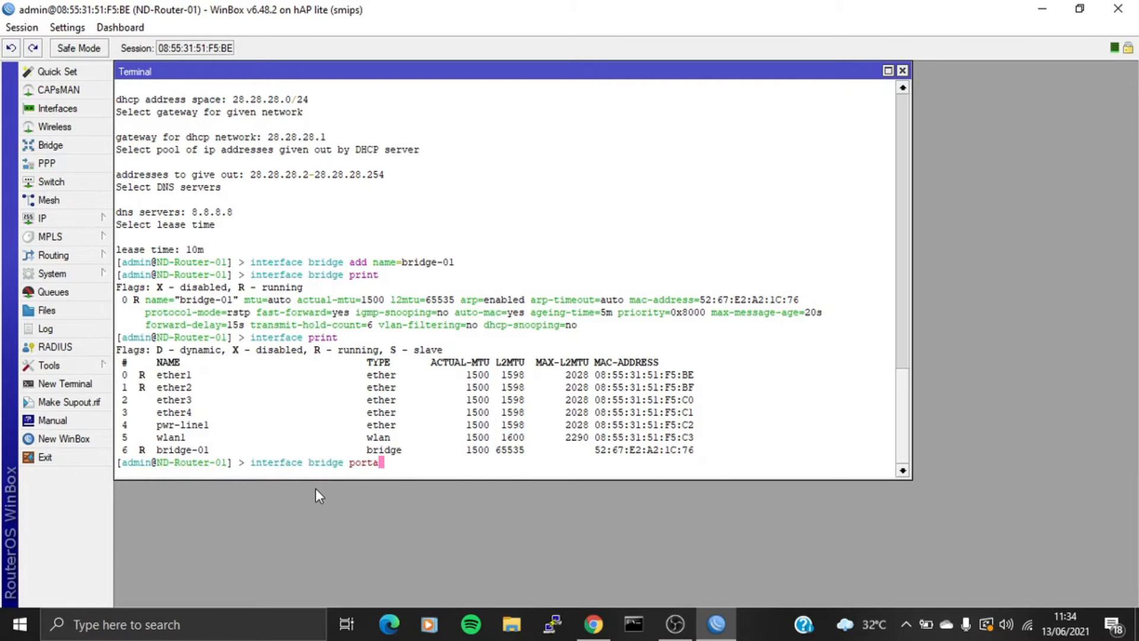
key(BackSpace)
text(add inter)
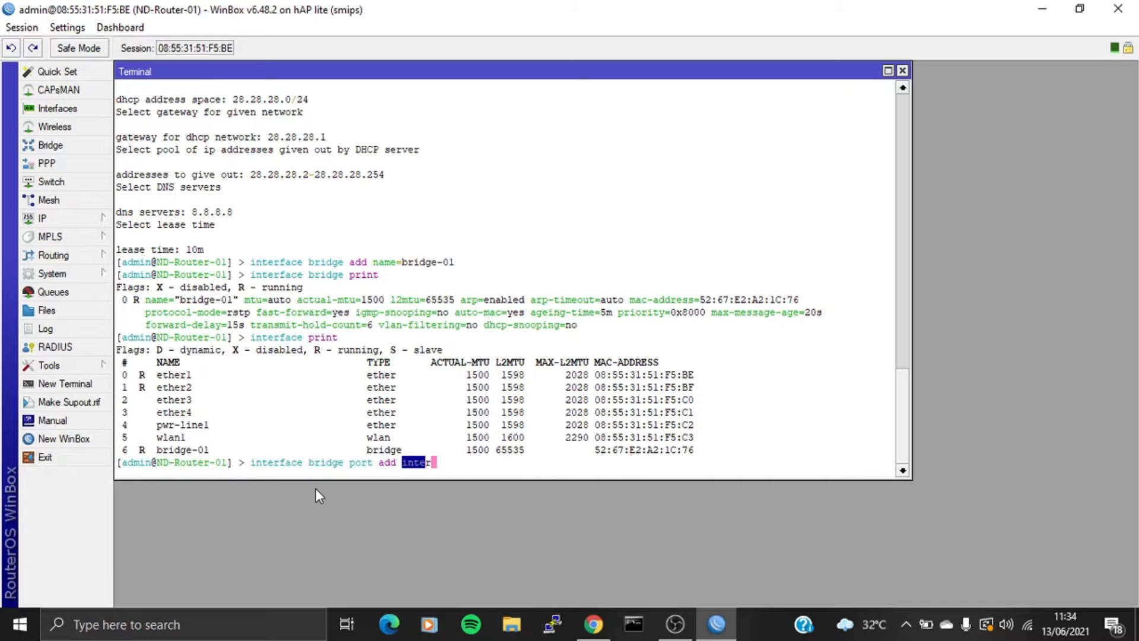
text(face=ether1 )
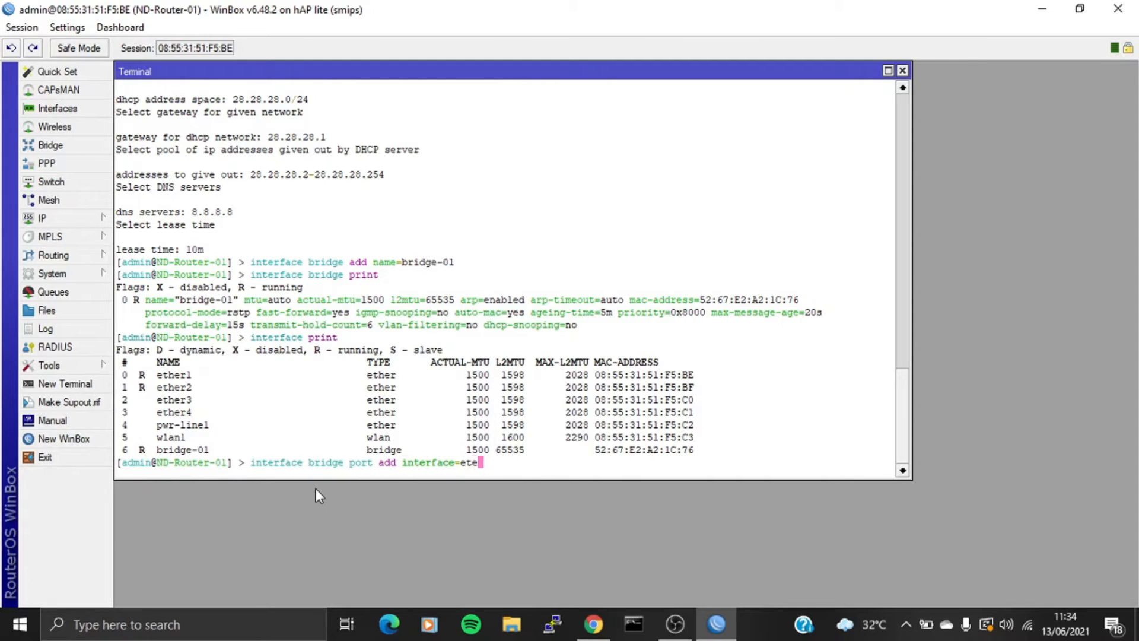
text(bridge=)
key(Tab)
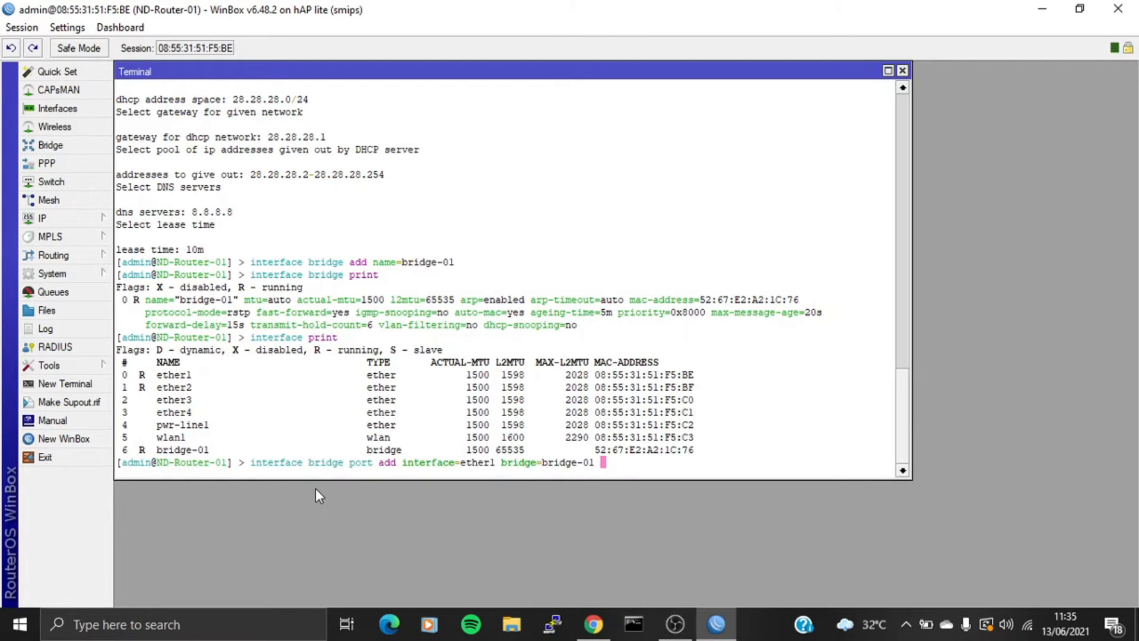
key(Return)
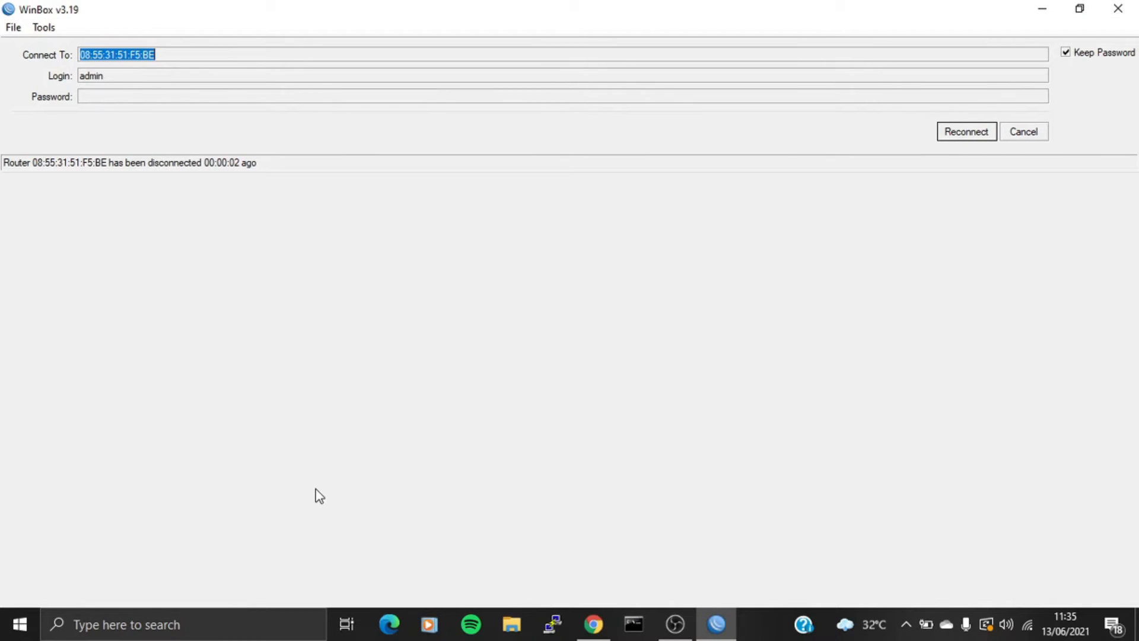
- Reconnect to ND-Router-01 and add ether2 as a second port of bridge-01
click(962, 134)
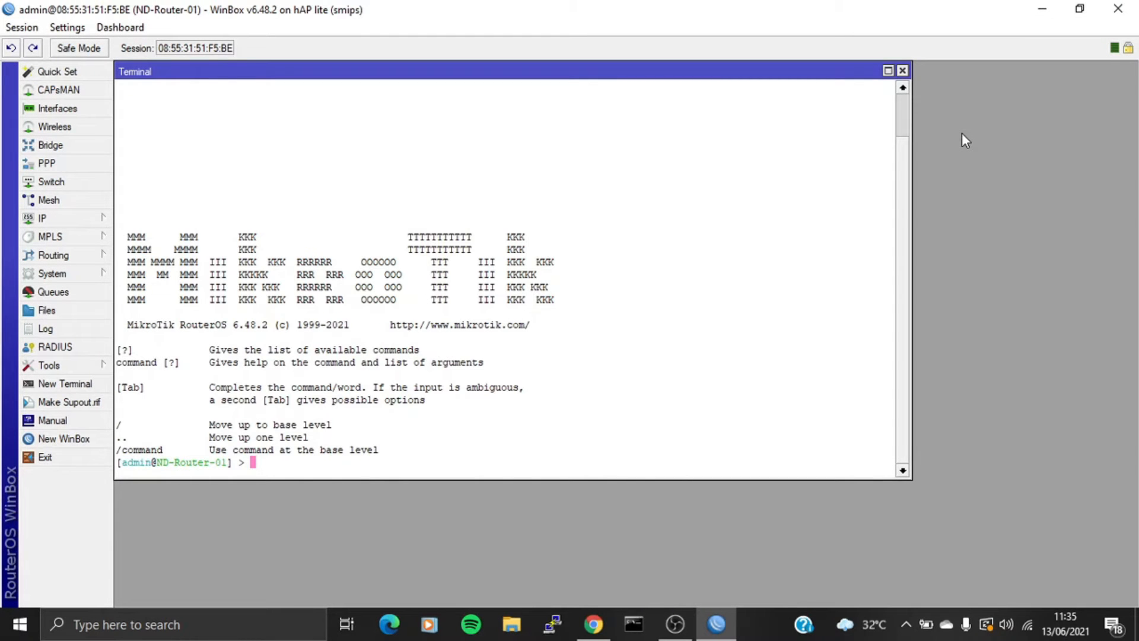
text(interface bridge port add interface=ether1 bridge=bridge-01)
key(Left)
key(Left)
key(Left)
key(Left)
key(Left)
key(Left)
key(Left)
key(Left)
key(Left)
key(Left)
key(Left)
key(Left)
key(Left)
key(Left)
key(Left)
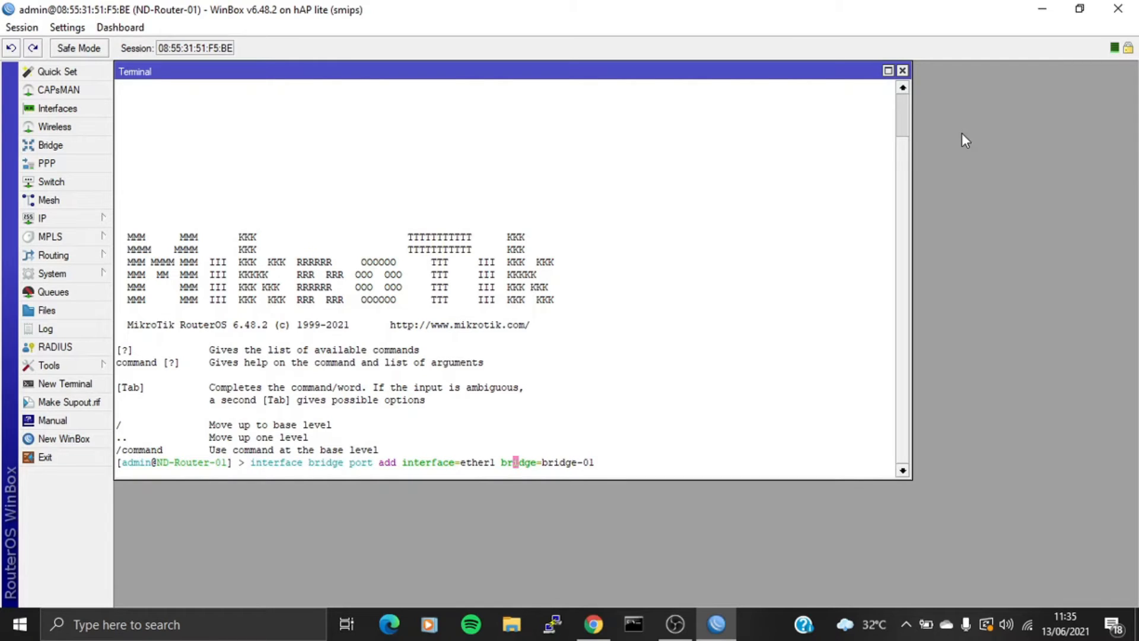
key(Left)
key(Left)
key(Left)
key(BackSpace)
text(2)
key(Return)
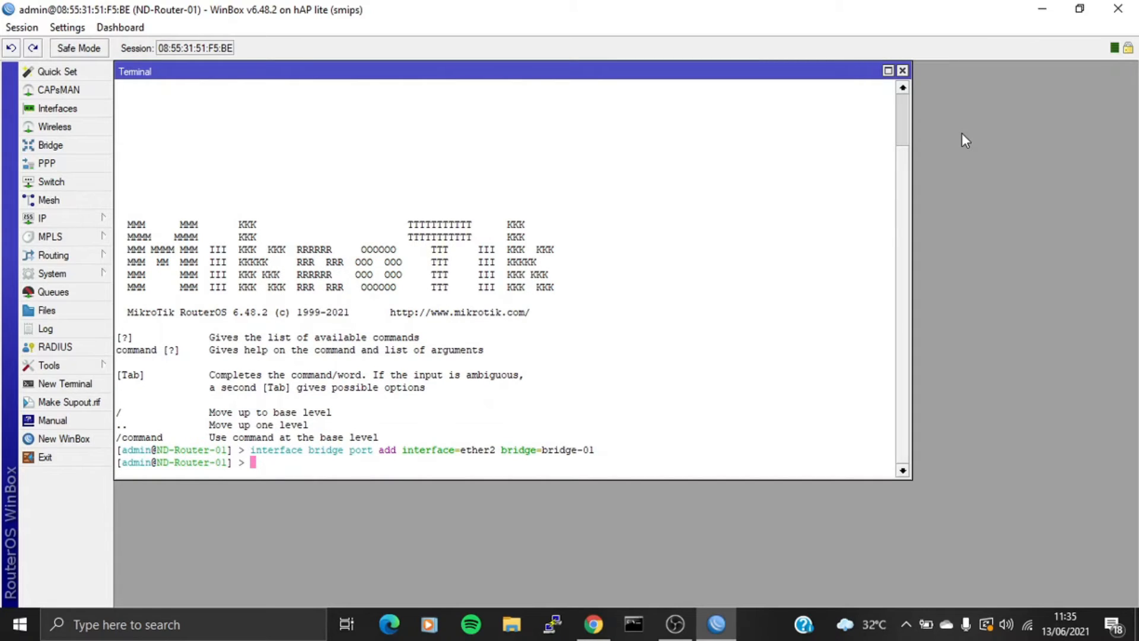
- List bridge-01's ports, then exit the session back to the login window
text(interface bridge port print)
key(Return)
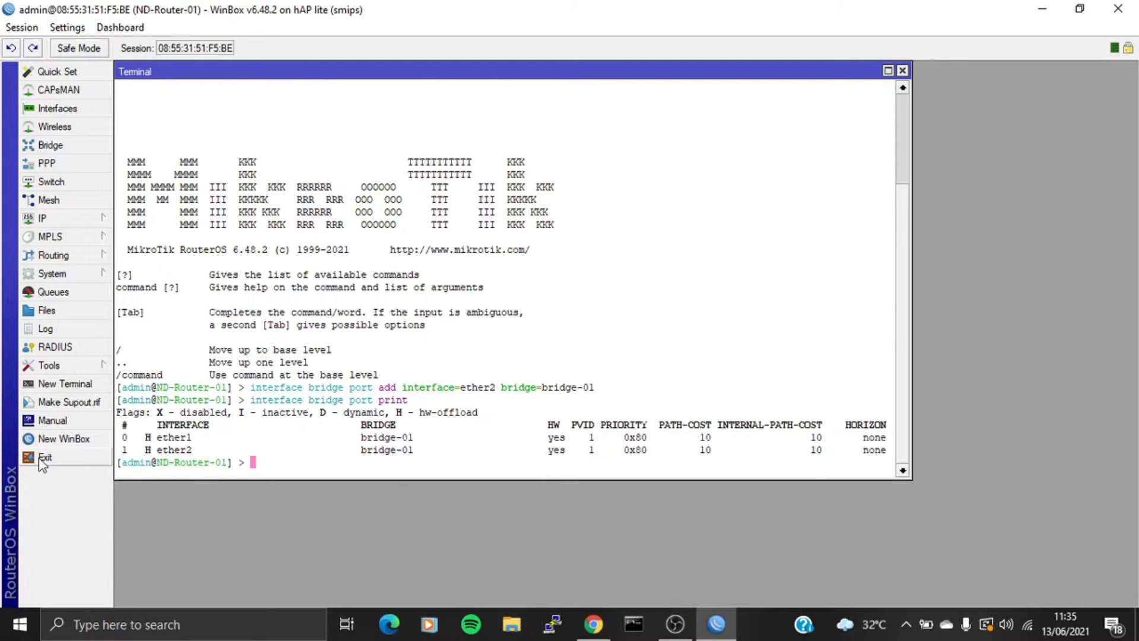
click(86, 440)
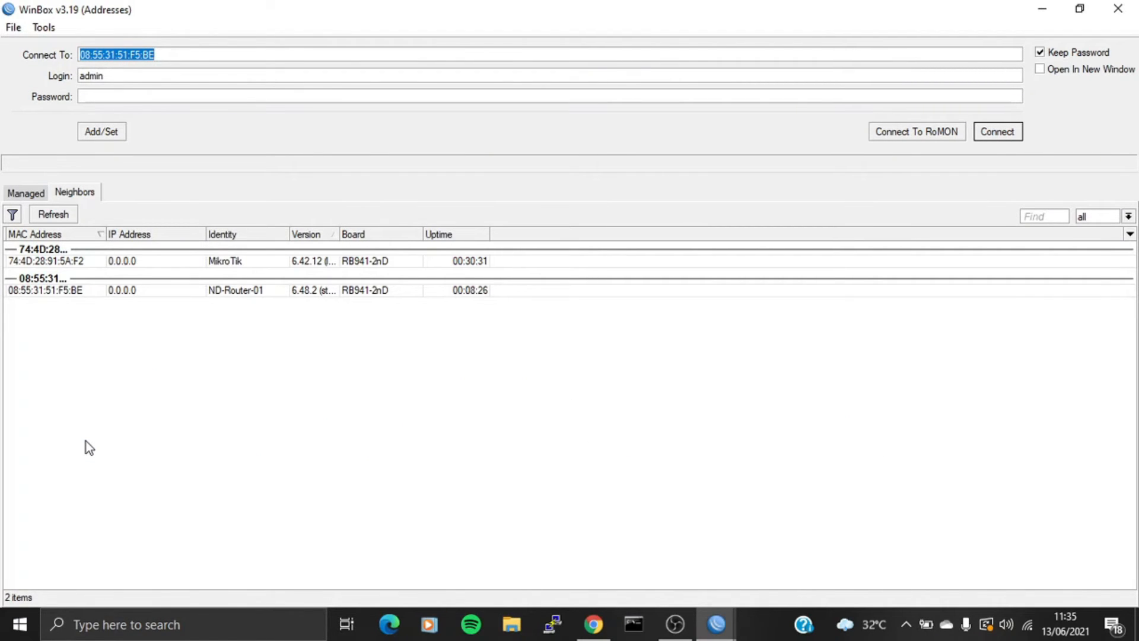
- Refresh the neighbours and connect to the unconfigured MikroTik router 74:4D:28:91:5A:F2
click(55, 214)
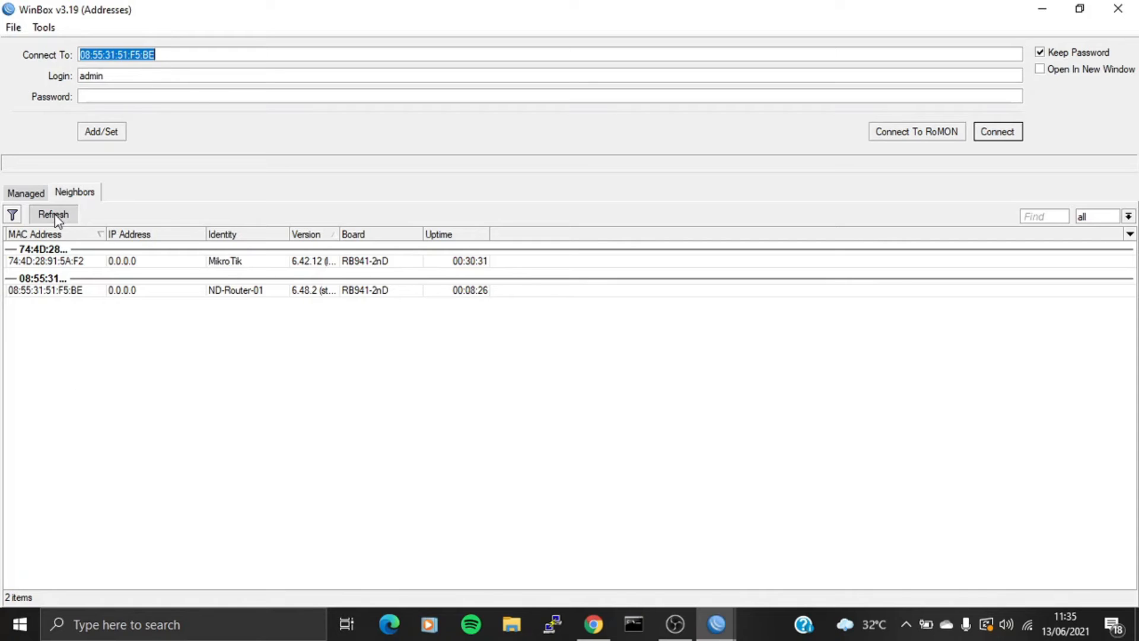
click(71, 248)
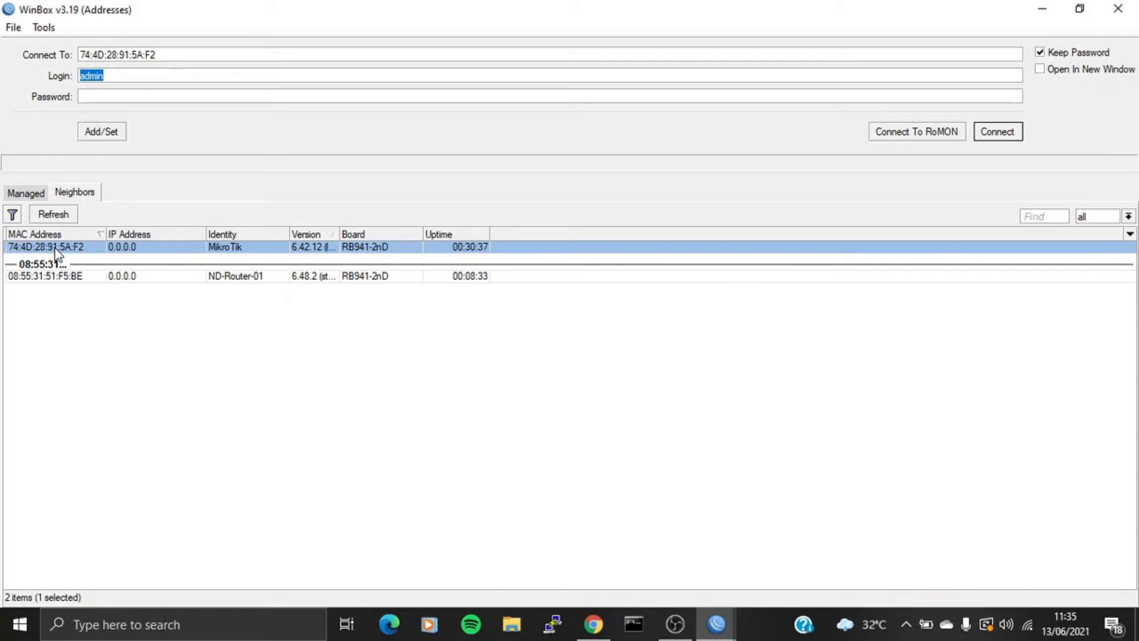
click(1009, 137)
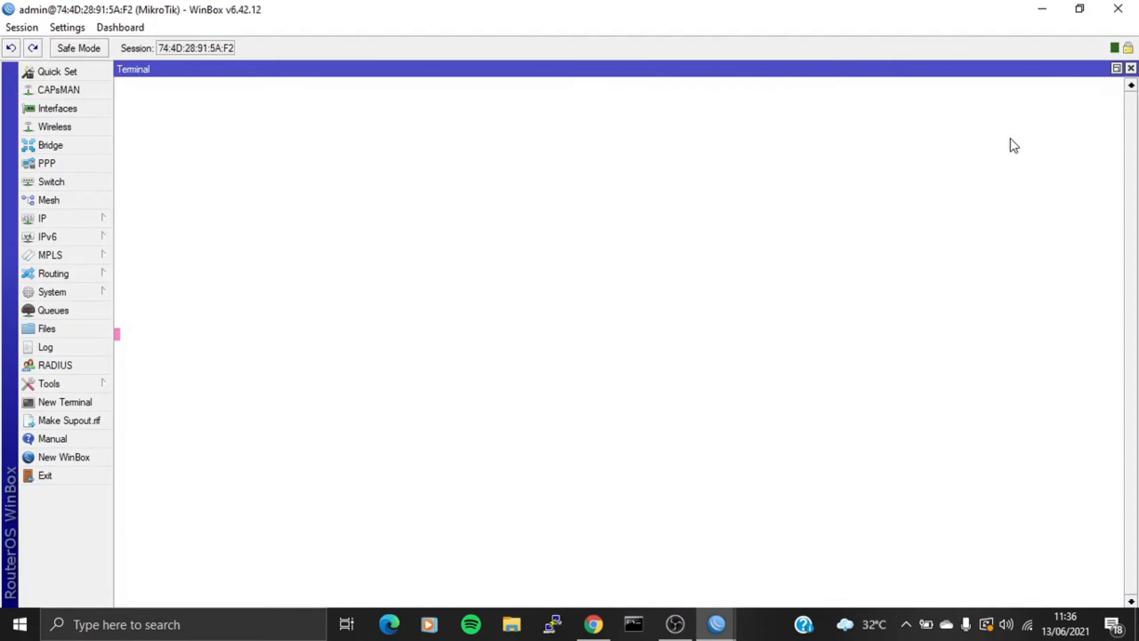
- Resize the terminal window and set the router identity to ND-Router-02
click(1116, 69)
drag(621, 189, 371, 108)
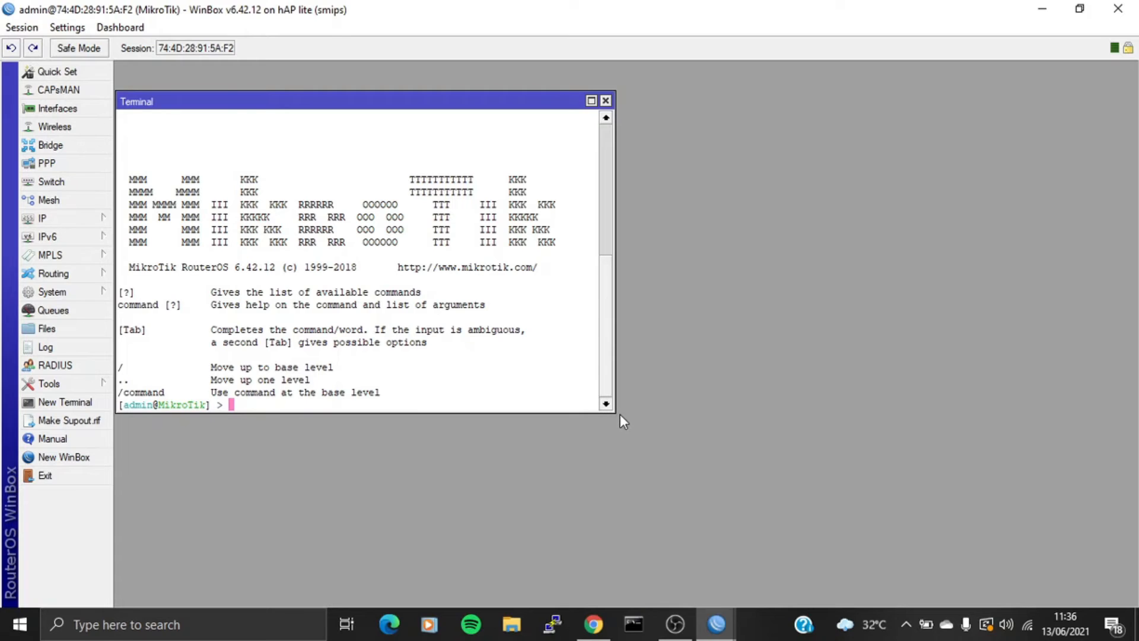
drag(614, 414, 802, 484)
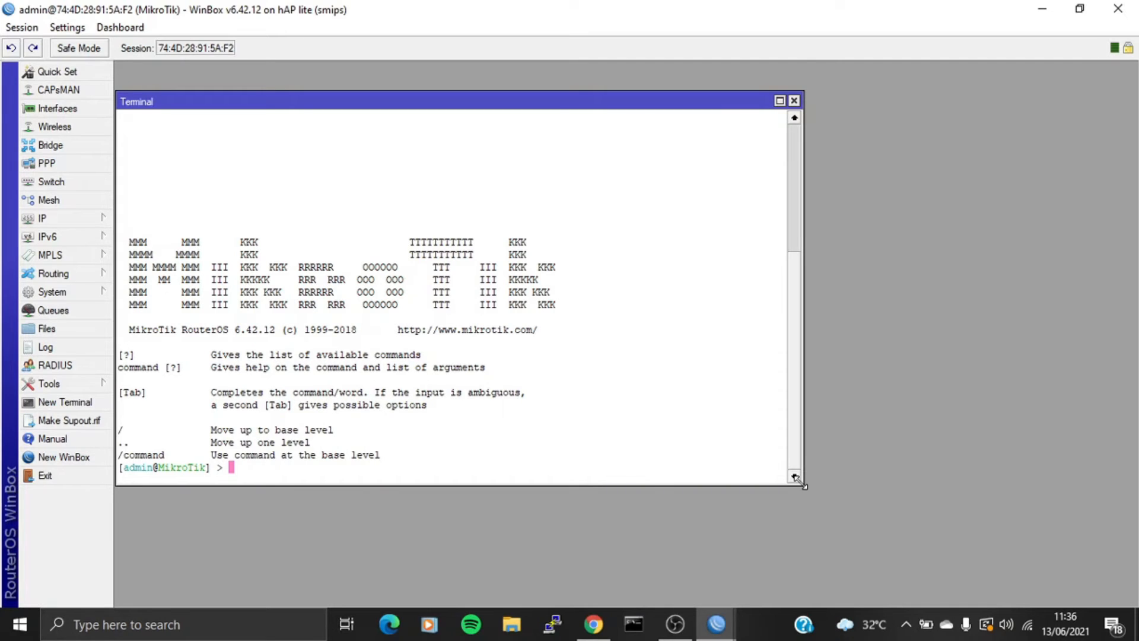
text(system identity set n)
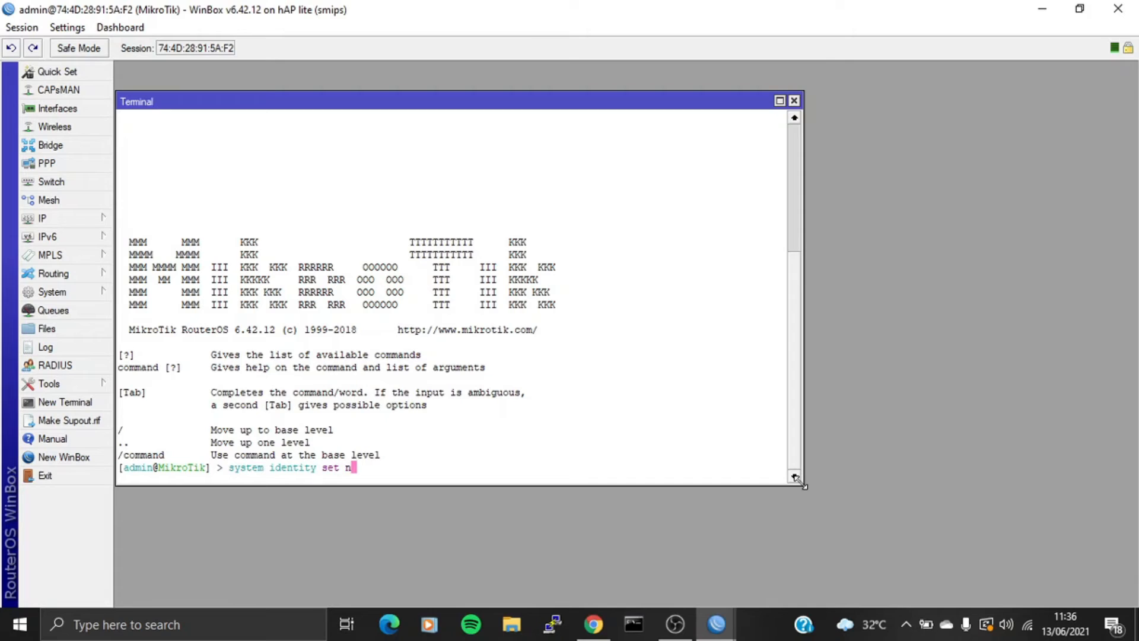
text(ame=ND-Router-01)
key(Return)
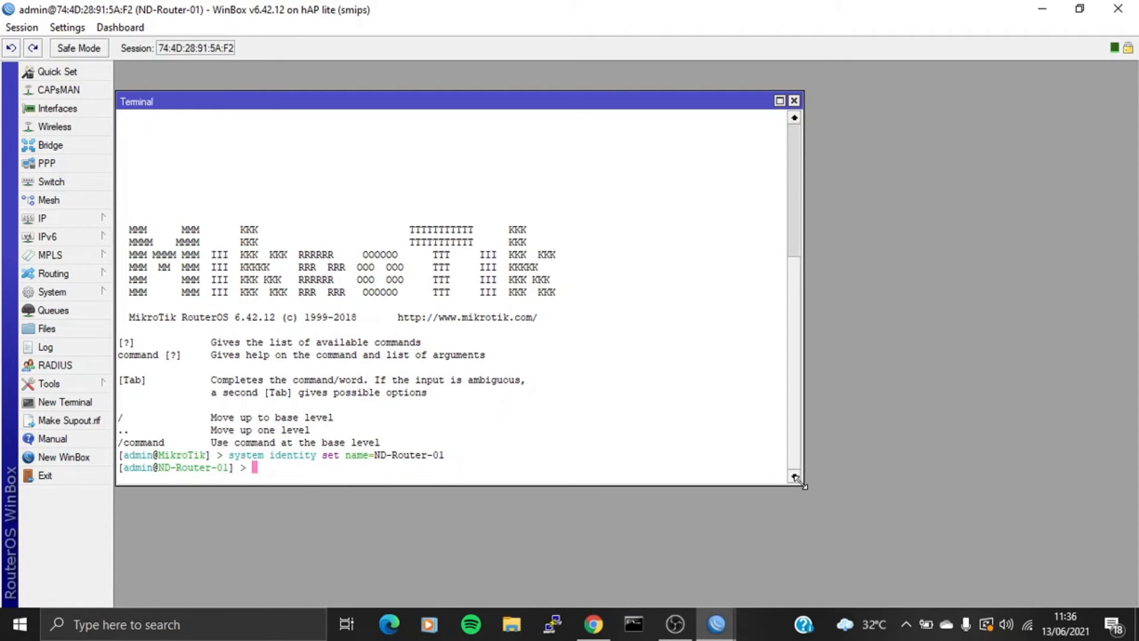
key(Up)
key(BackSpace)
text(2)
key(Return)
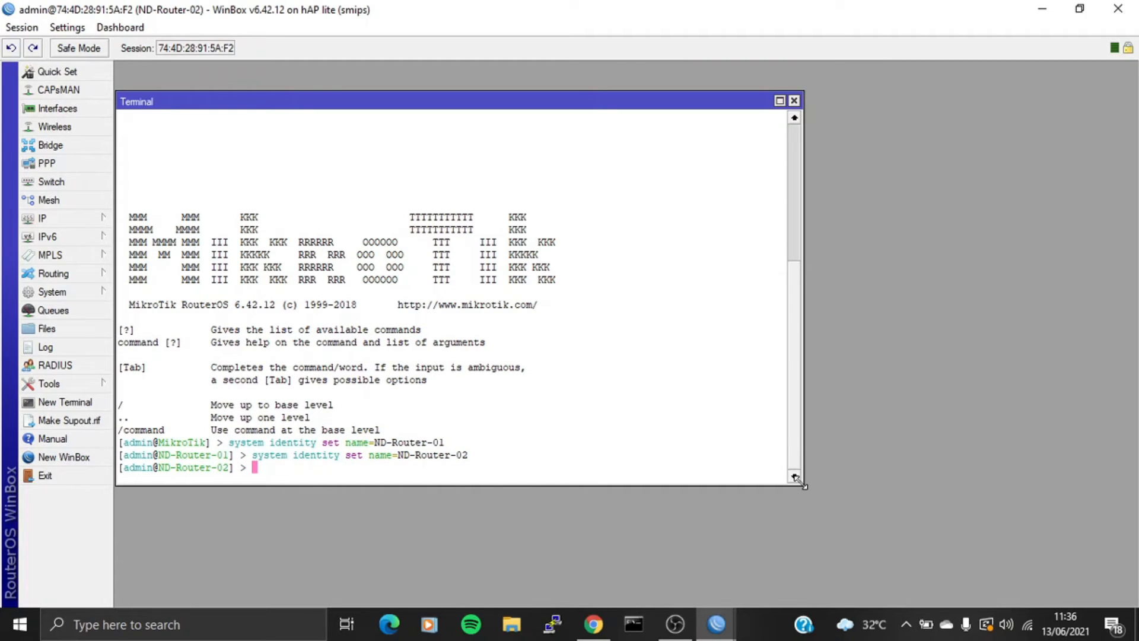
- Enable the wlan1 interface and print the interface list
text(in)
key(Tab)
text(en)
key(Tab)
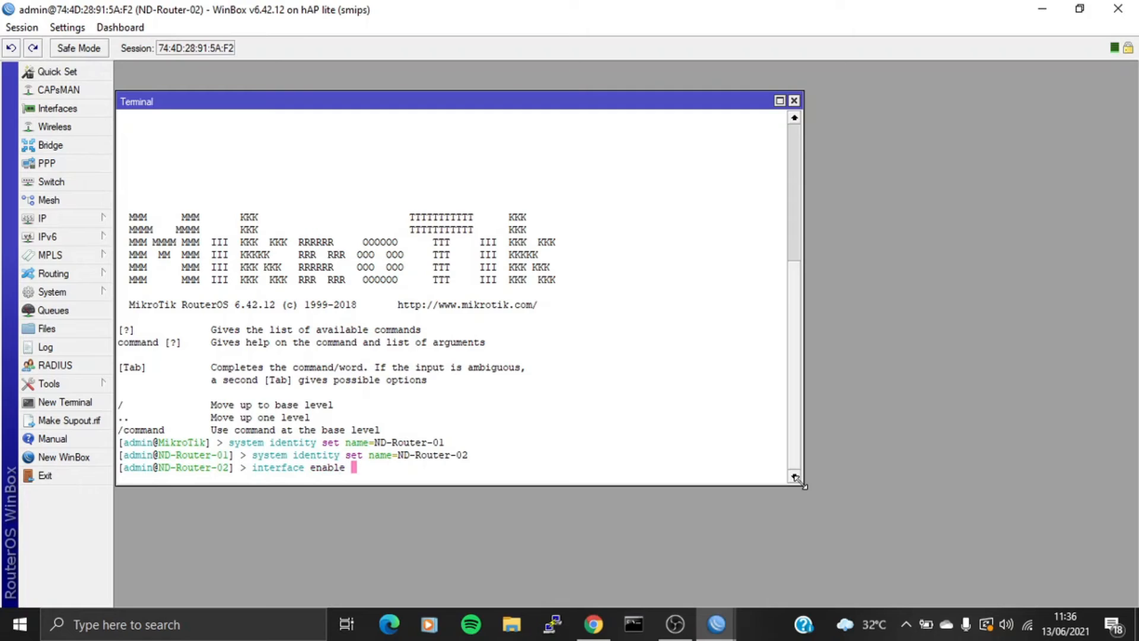
text(wlan1)
key(Return)
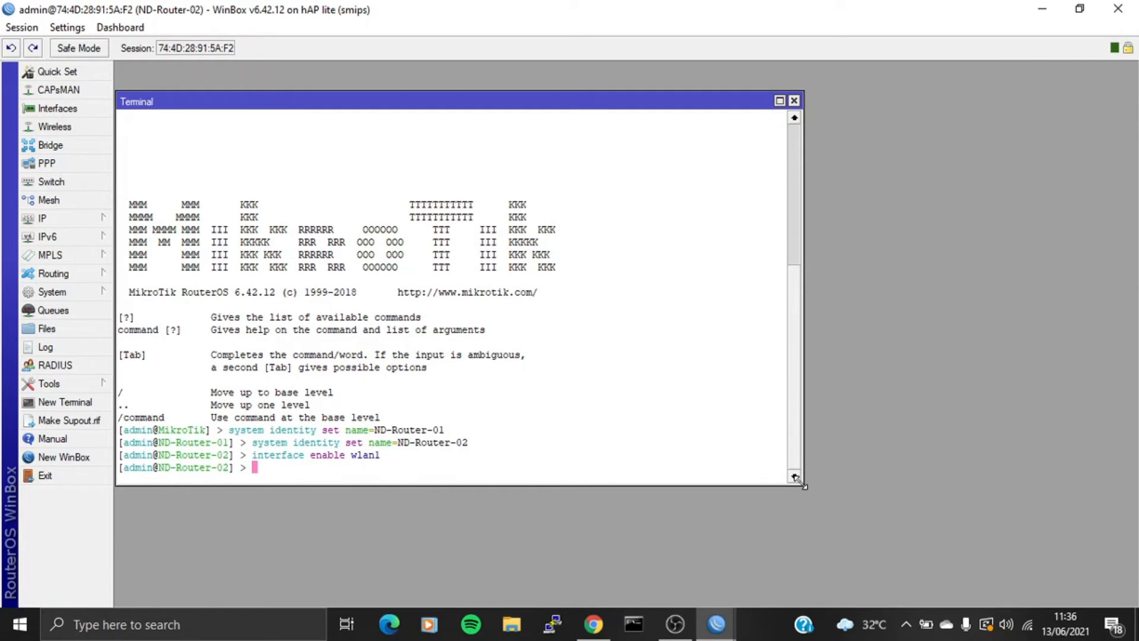
text(in)
key(Tab)
text(print)
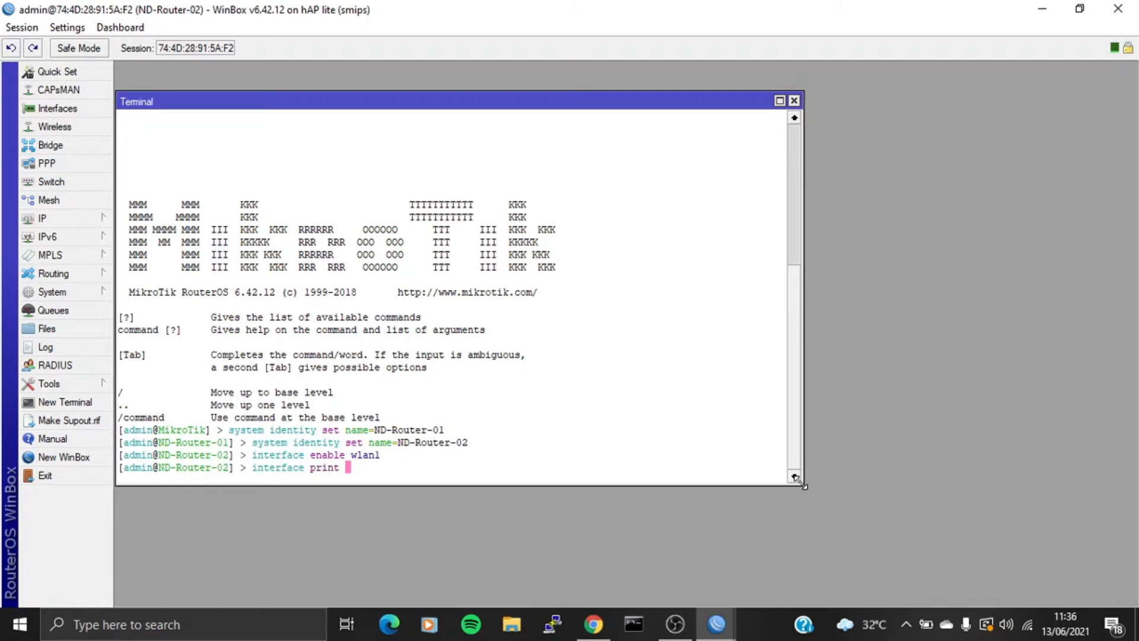
key(Return)
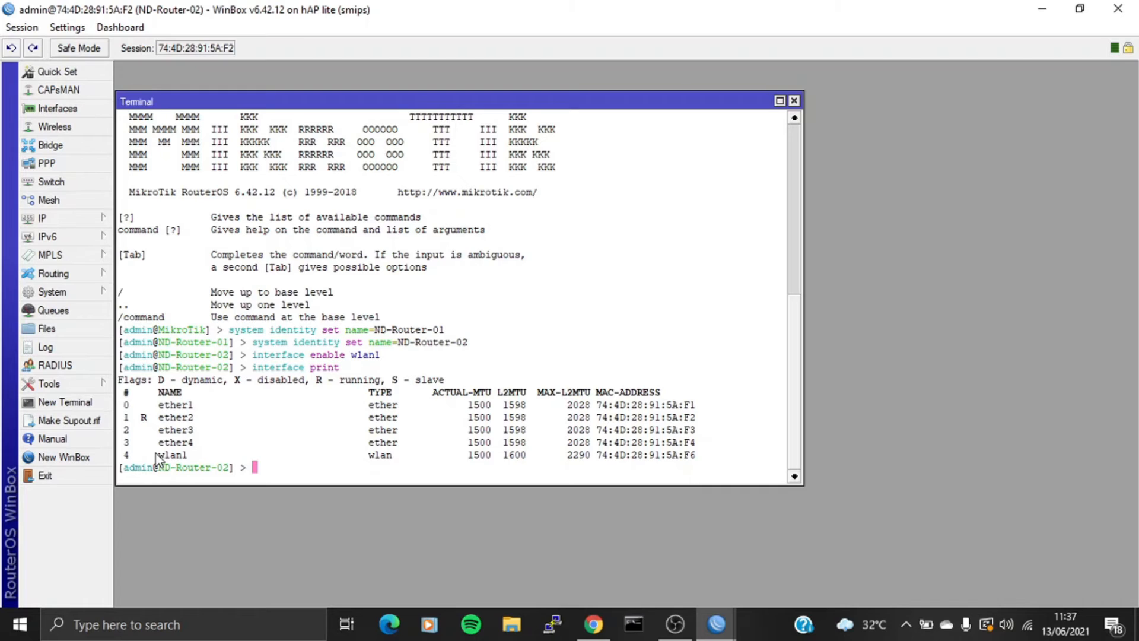
- Set wlan1 to station mode on band 2ghz-b/g/n and print the wireless settings
text(interface wireless set wlan1 mode=station)
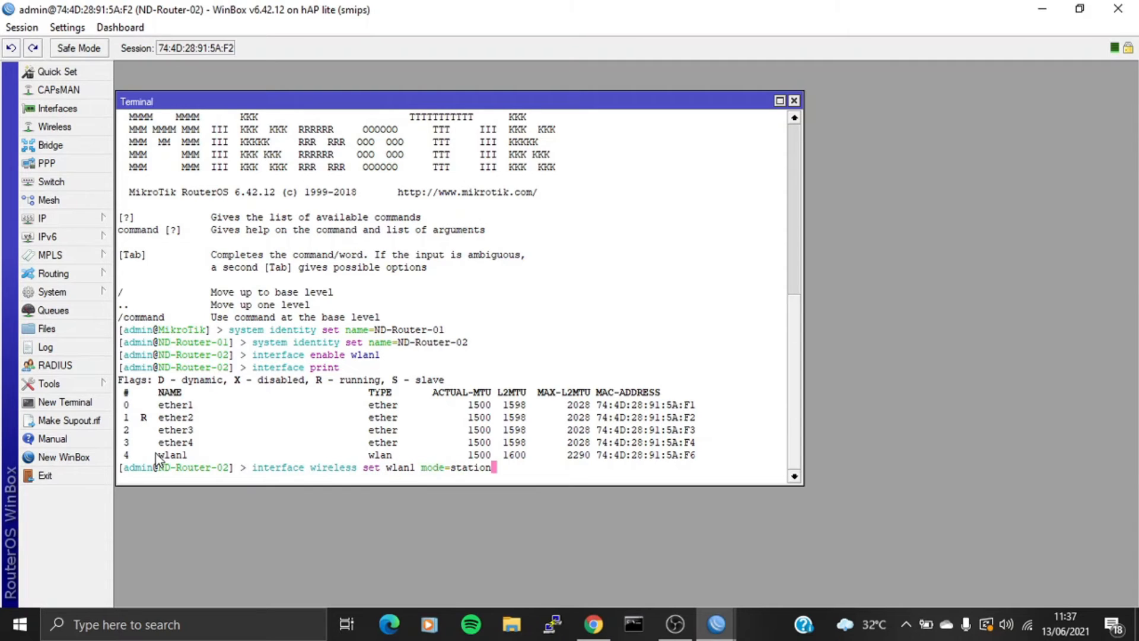
text( band=2ghz-b/g/n)
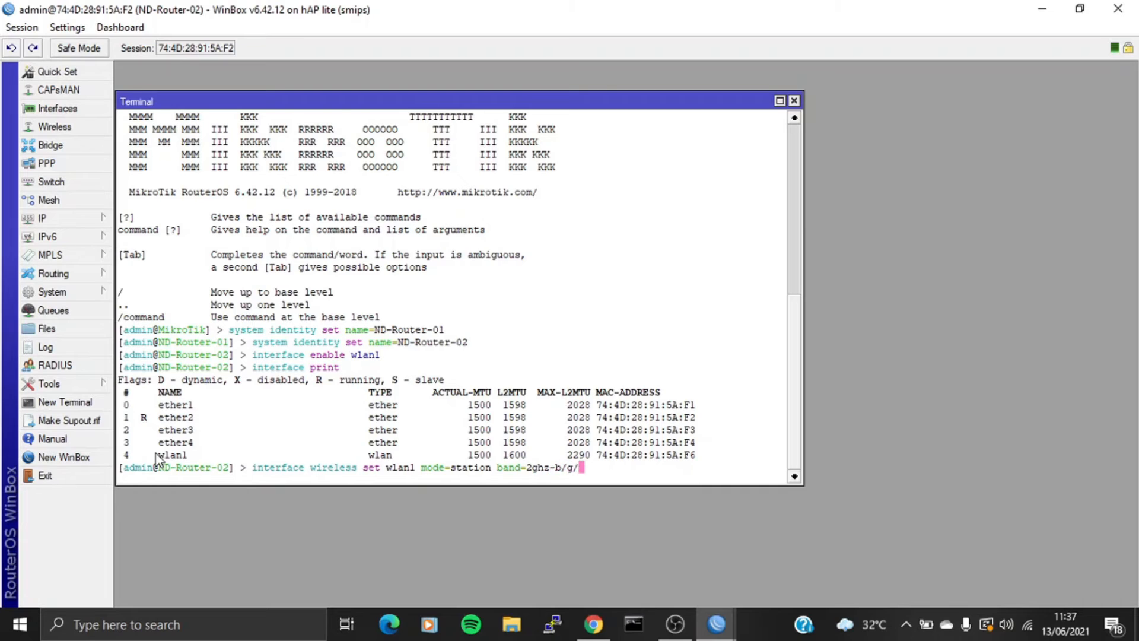
key(Return)
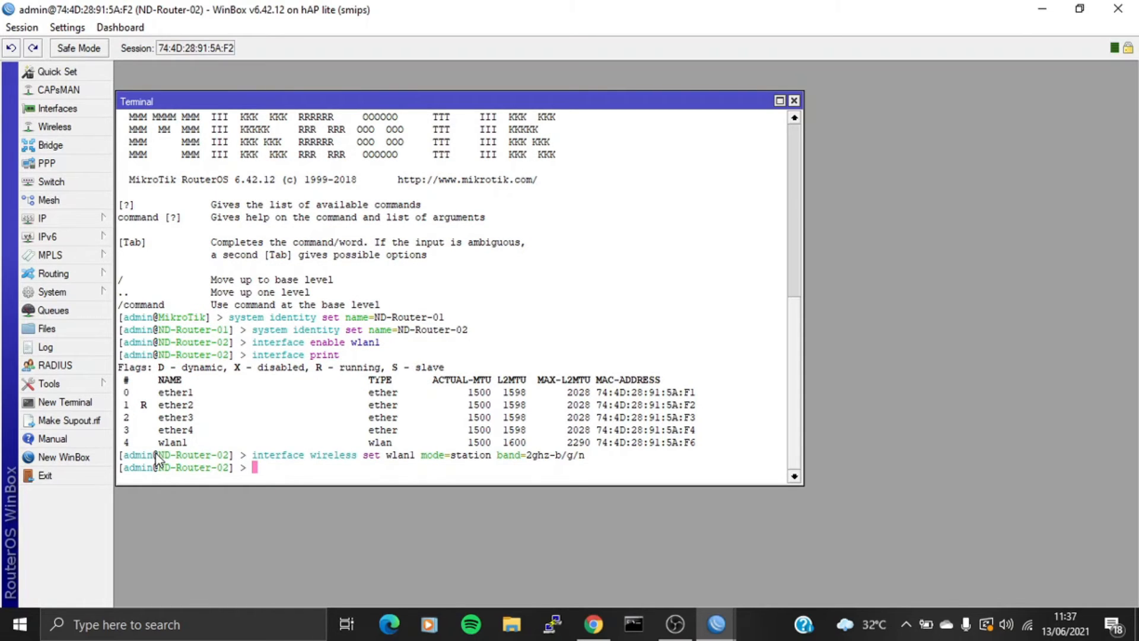
text(interface wireless p)
key(Tab)
key(Return)
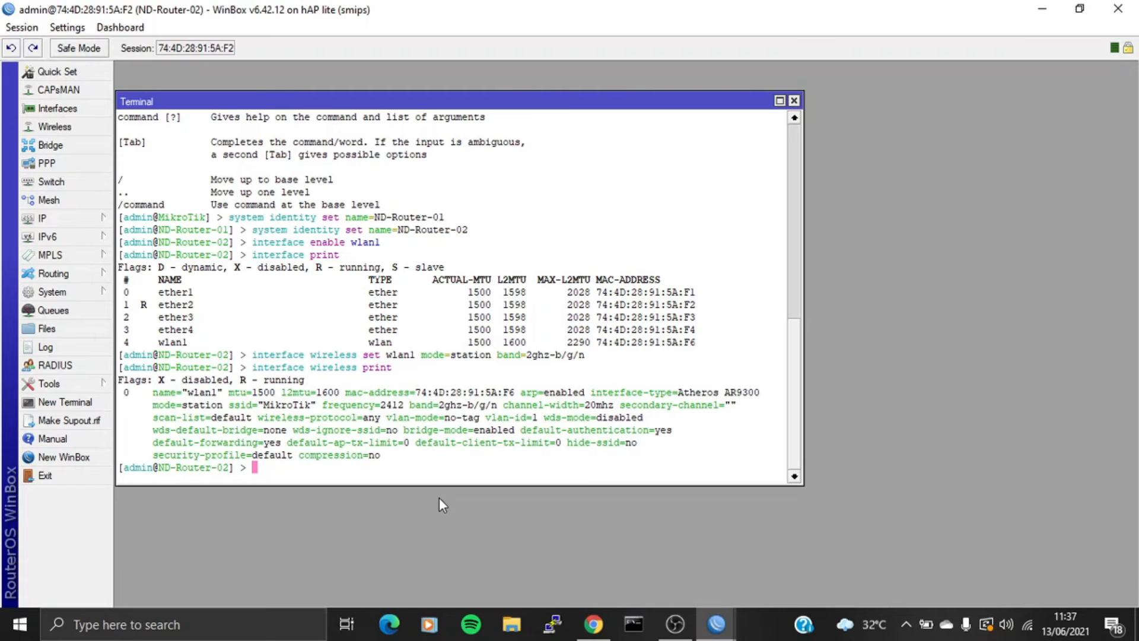
- Open the wlan1 settings on ND-Router-02 and on ND-Router-01 to compare them
click(73, 126)
double_click(213, 274)
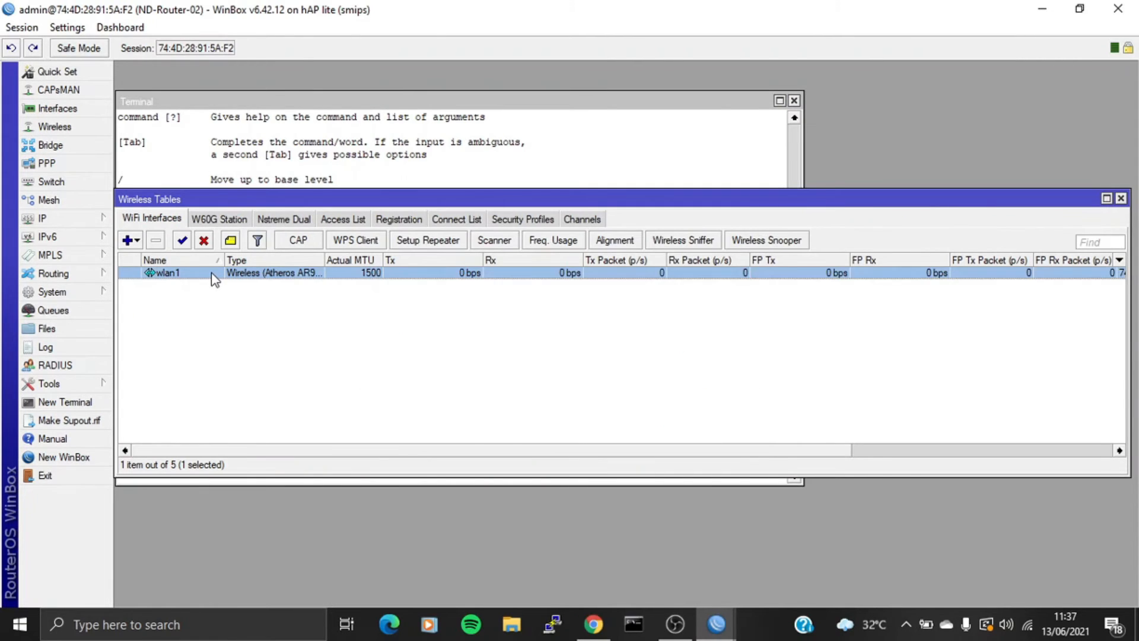
click(739, 631)
click(651, 581)
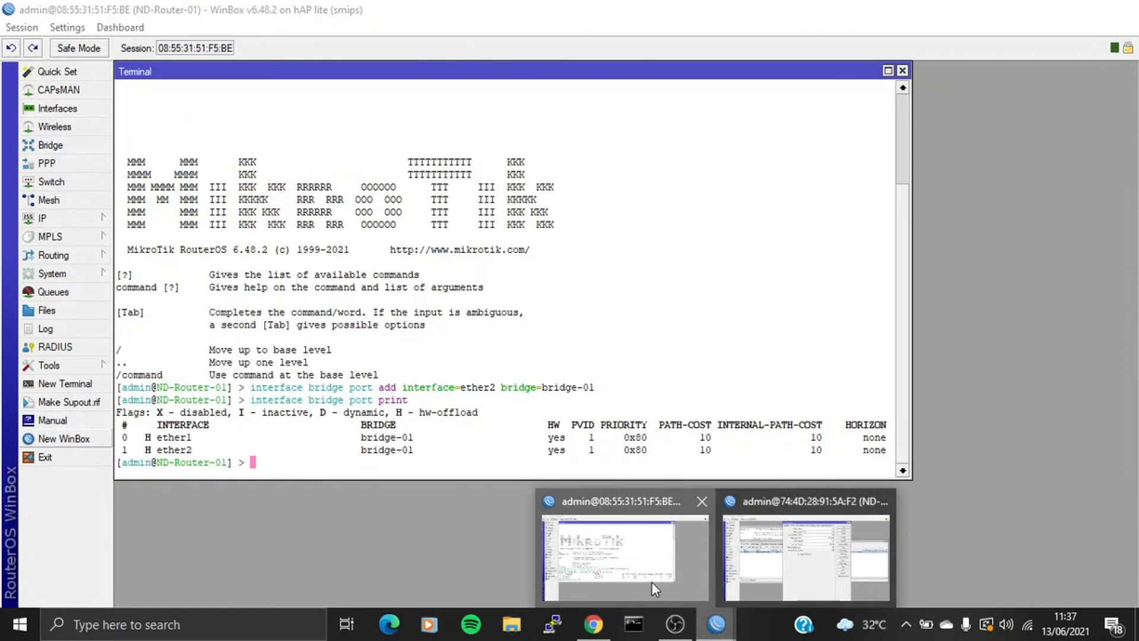
click(90, 127)
double_click(200, 196)
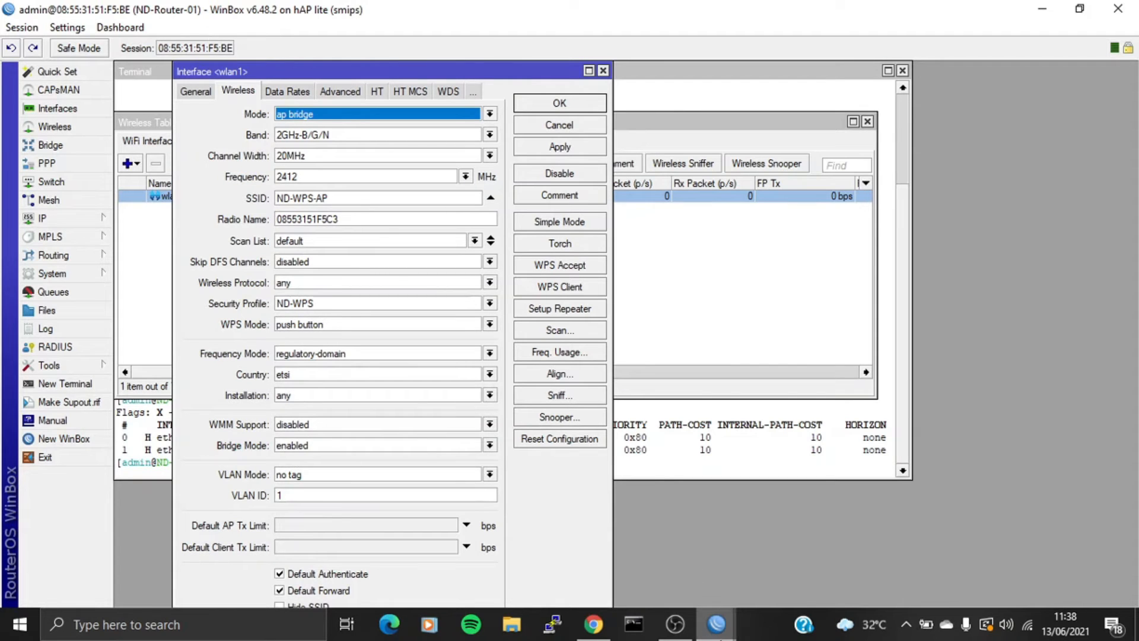
- Return to ND-Router-02 and open the WPS Client for its wlan1
click(716, 624)
click(799, 566)
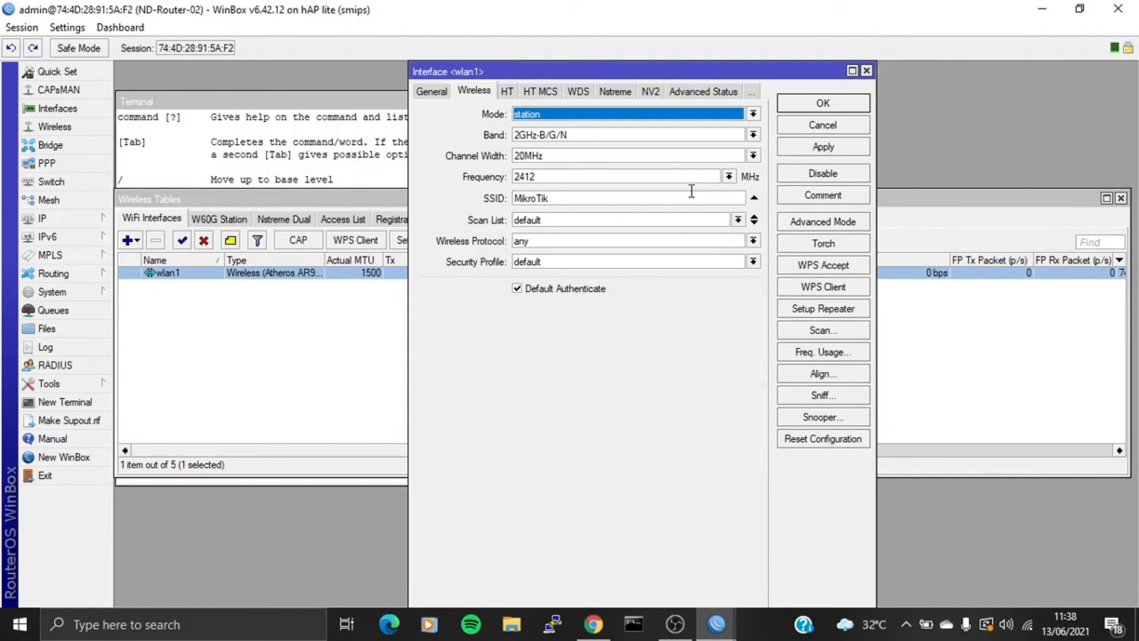
click(836, 290)
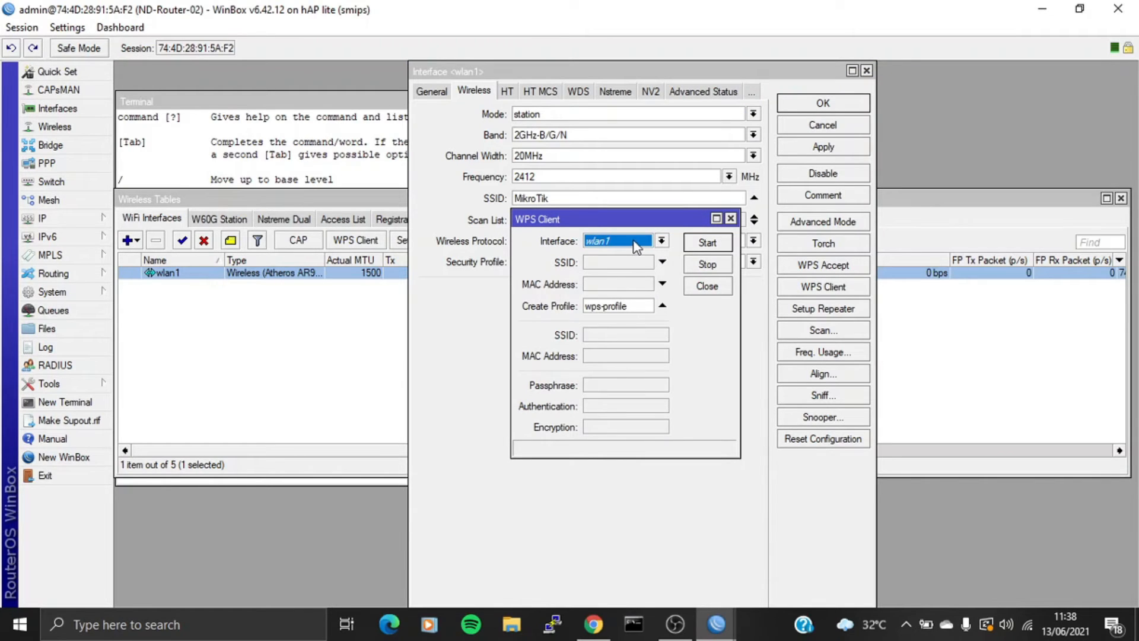
- Start the WPS client on ND-Router-02, accept WPS on ND-Router-01, then close the client window
click(706, 243)
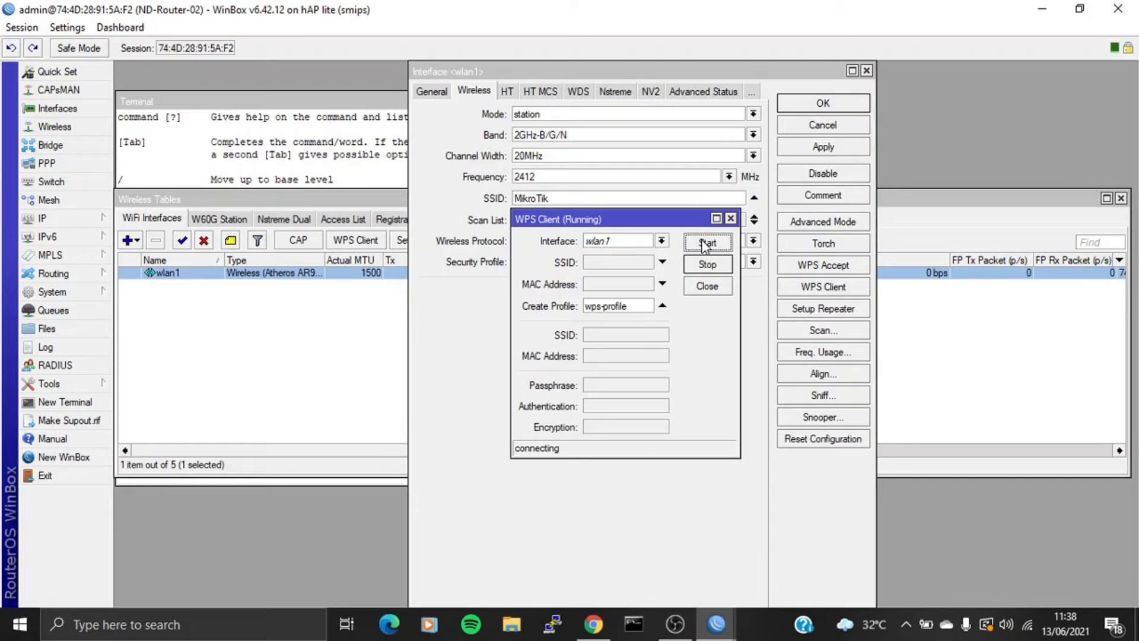
click(712, 625)
click(638, 560)
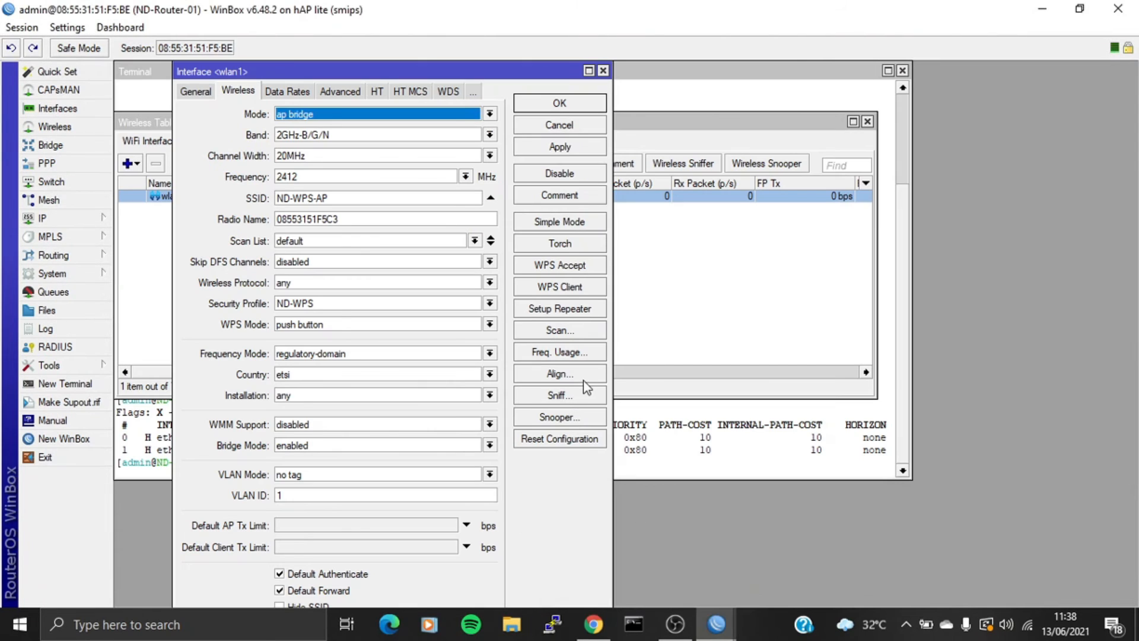
click(557, 267)
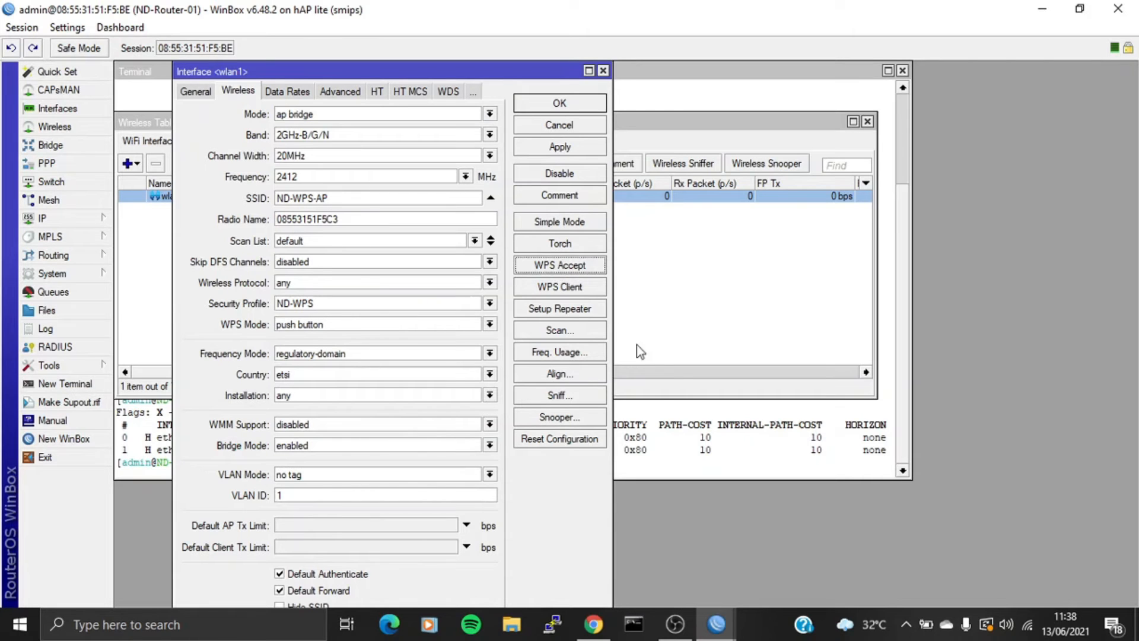
mouse_move(717, 622)
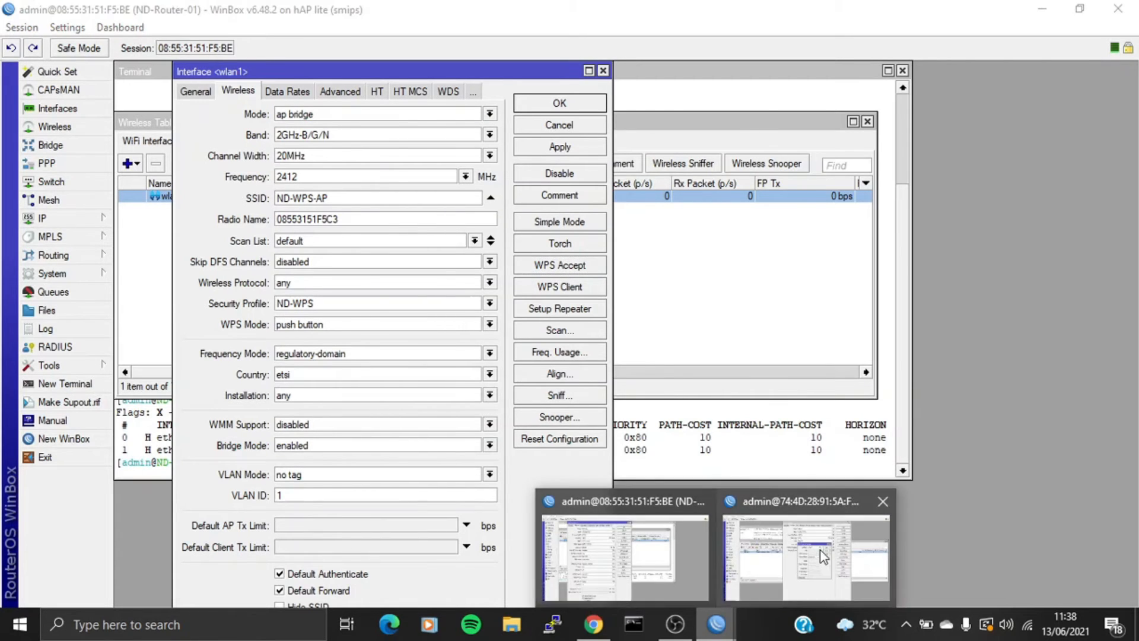
click(816, 553)
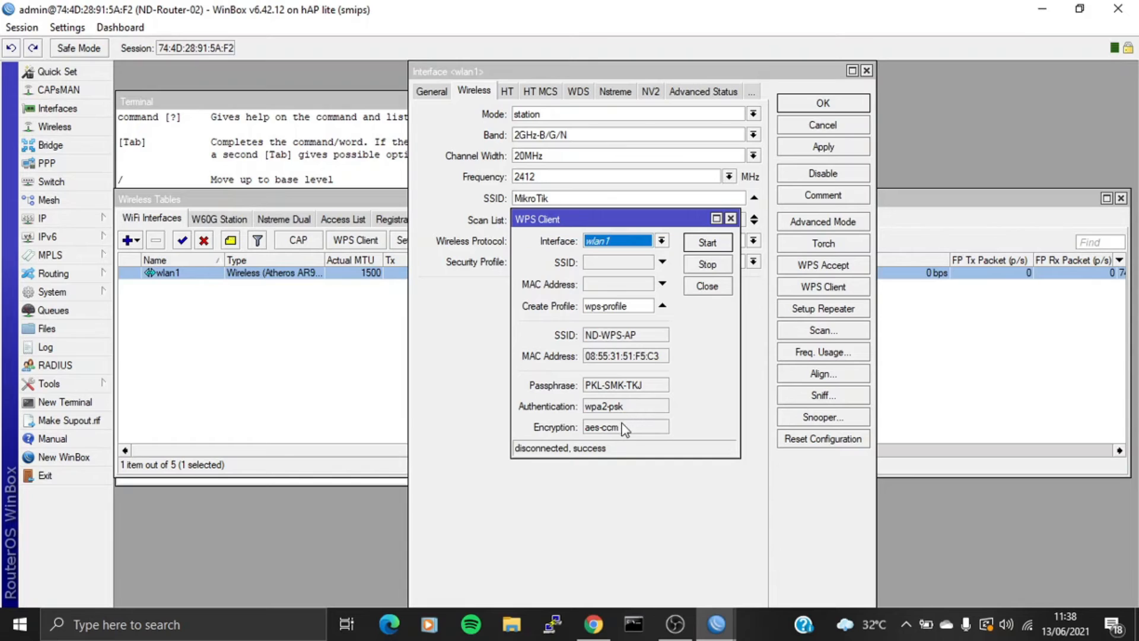
click(730, 219)
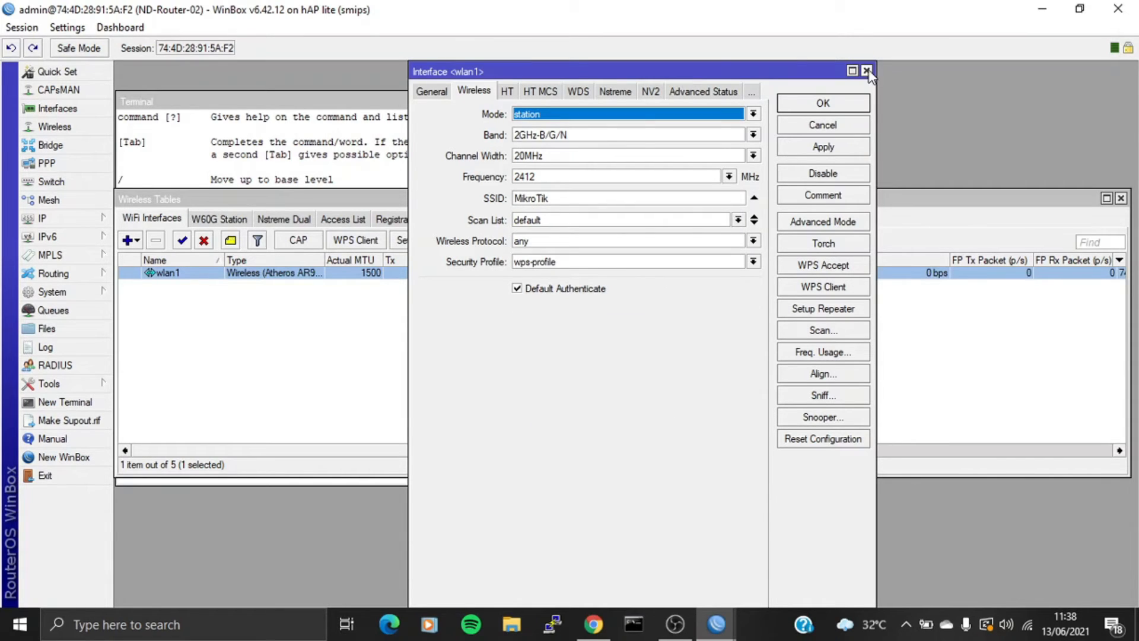
- Inspect wps-profile under Security Profiles: dynamic keys, WPA2 PSK, aes ccm ciphers
click(867, 71)
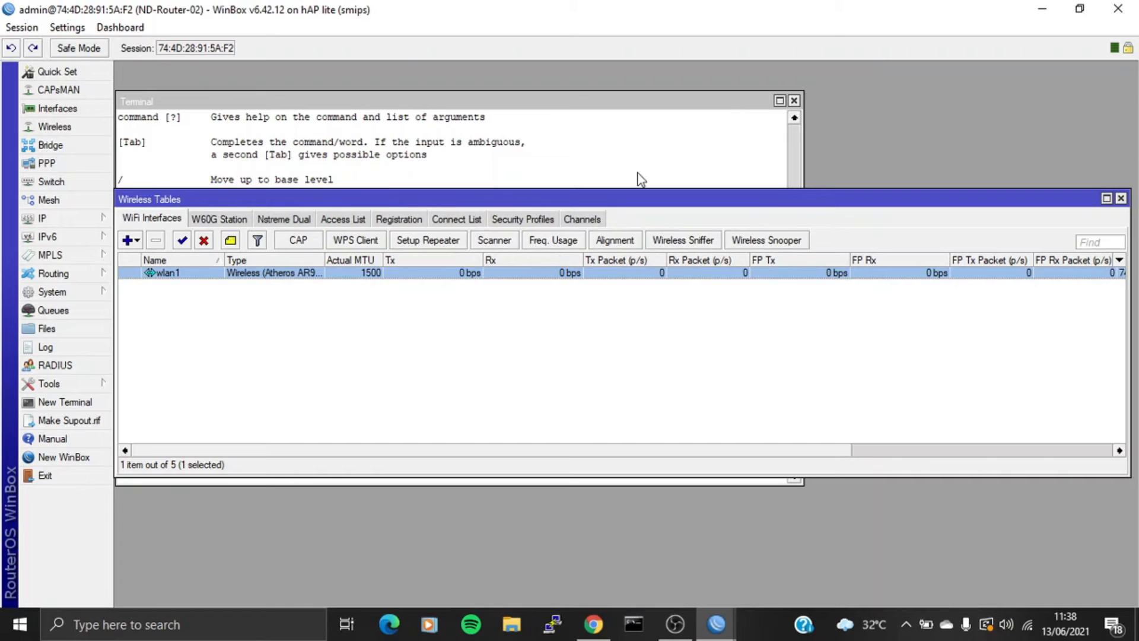
click(544, 223)
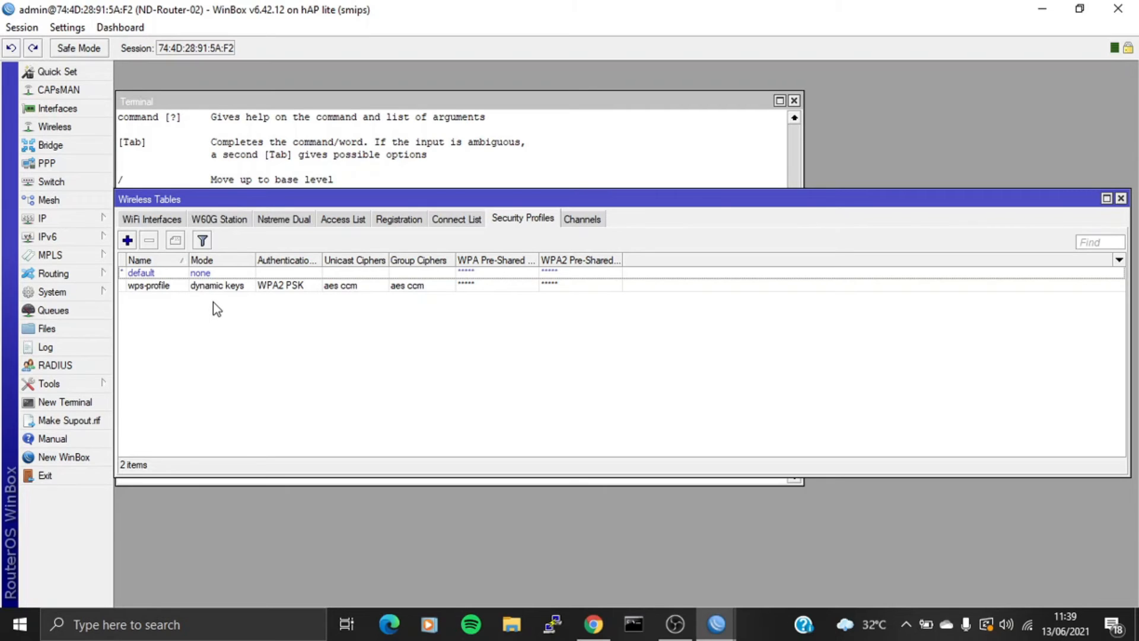
double_click(166, 289)
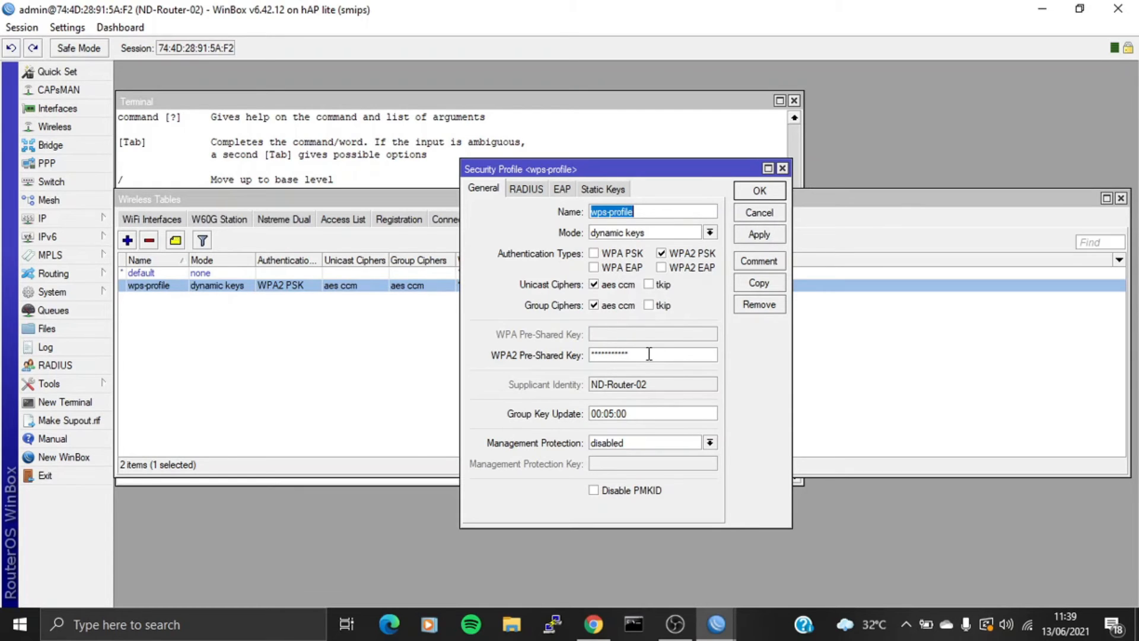
click(782, 169)
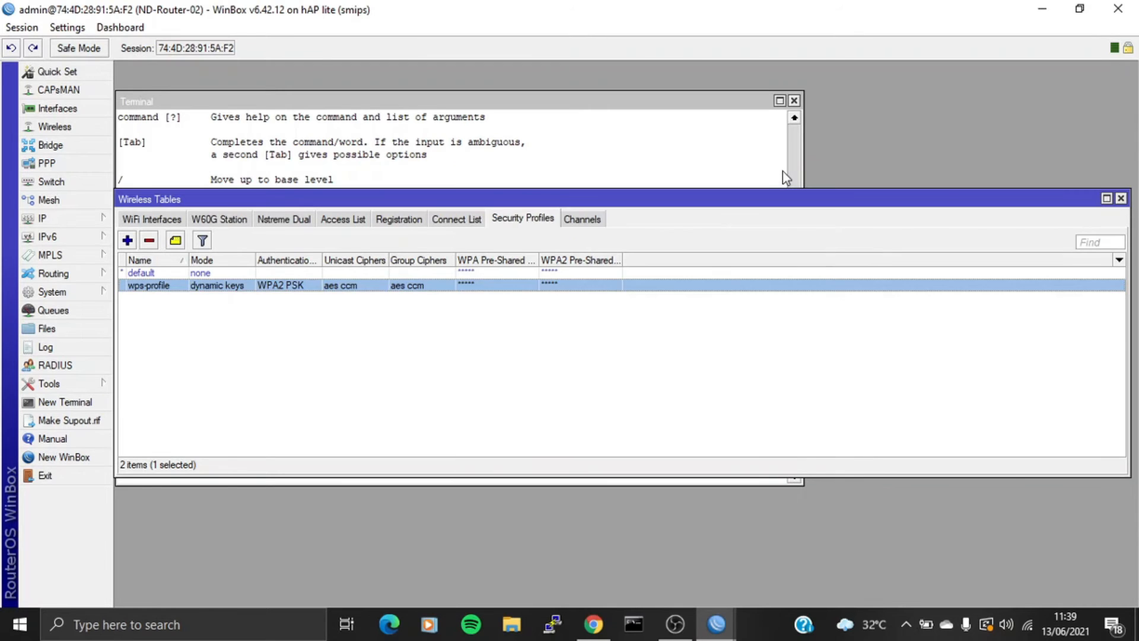
- Run 'interface wireless wps-client wlan1' on ND-Router-02, then bring up the ND-Router-01 session
click(1120, 198)
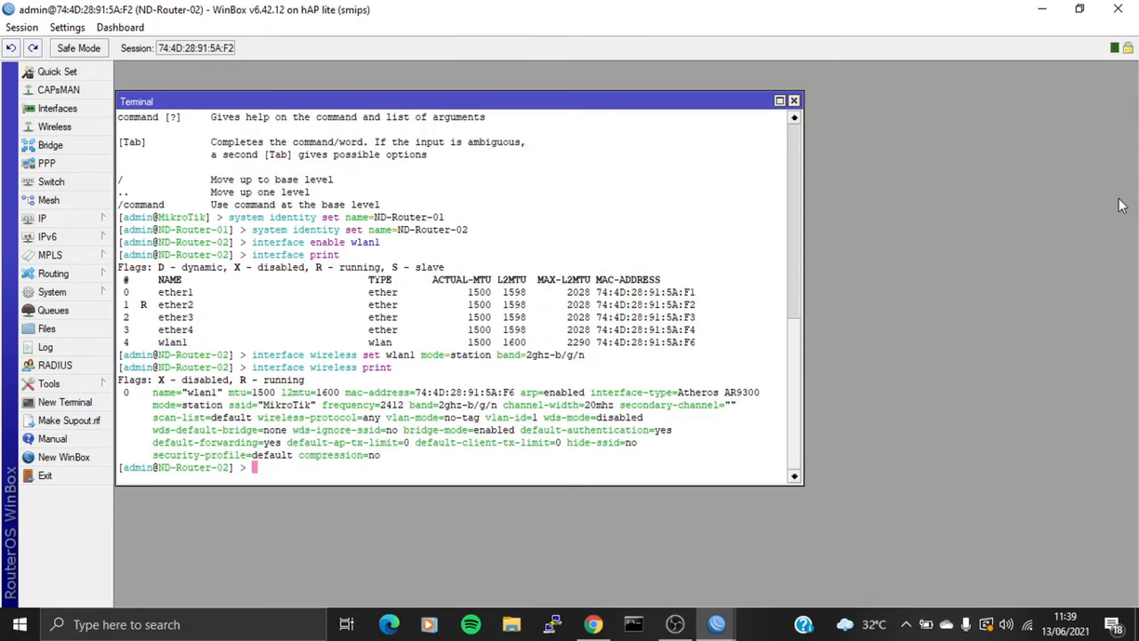
text(interface wireless )
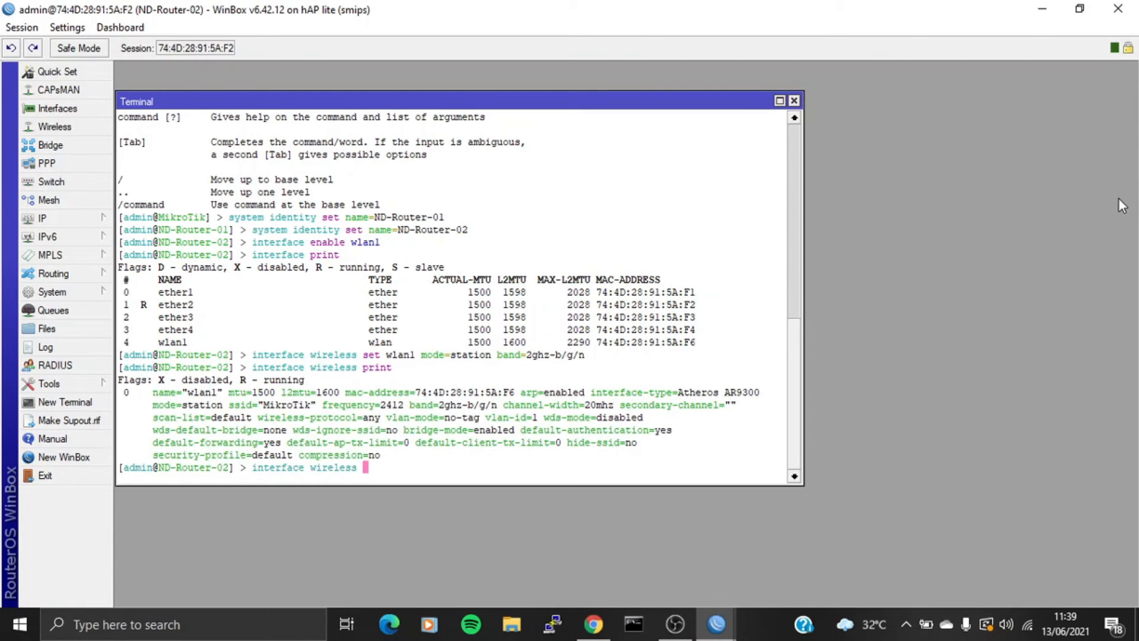
text(wps-)
text(c)
key(Tab)
text(wlan1)
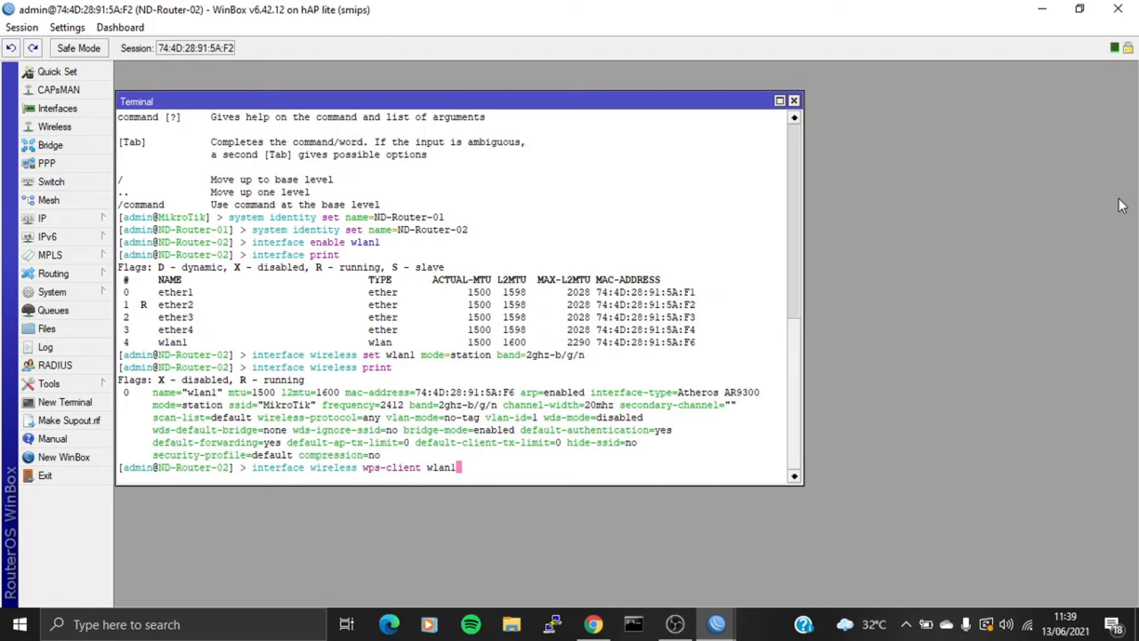
key(Return)
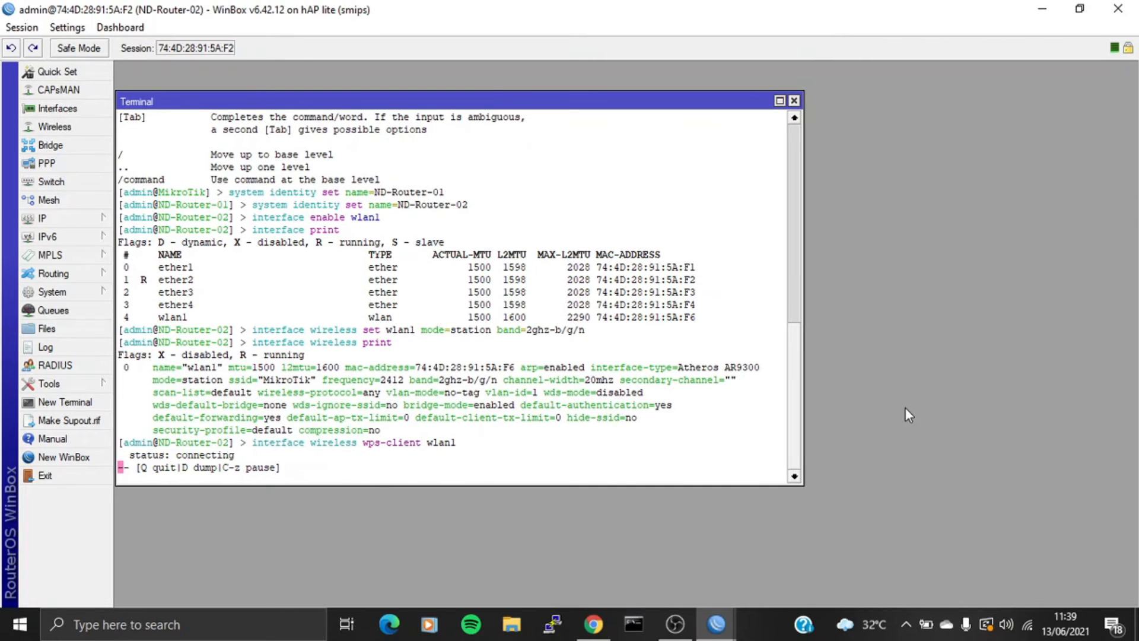
click(709, 638)
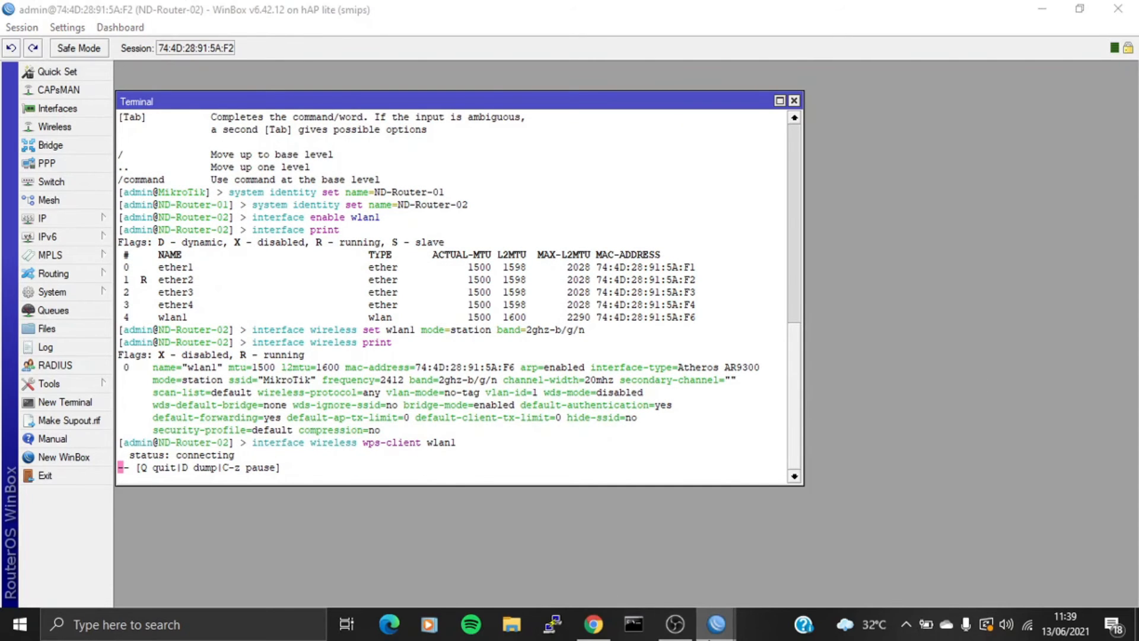
click(631, 526)
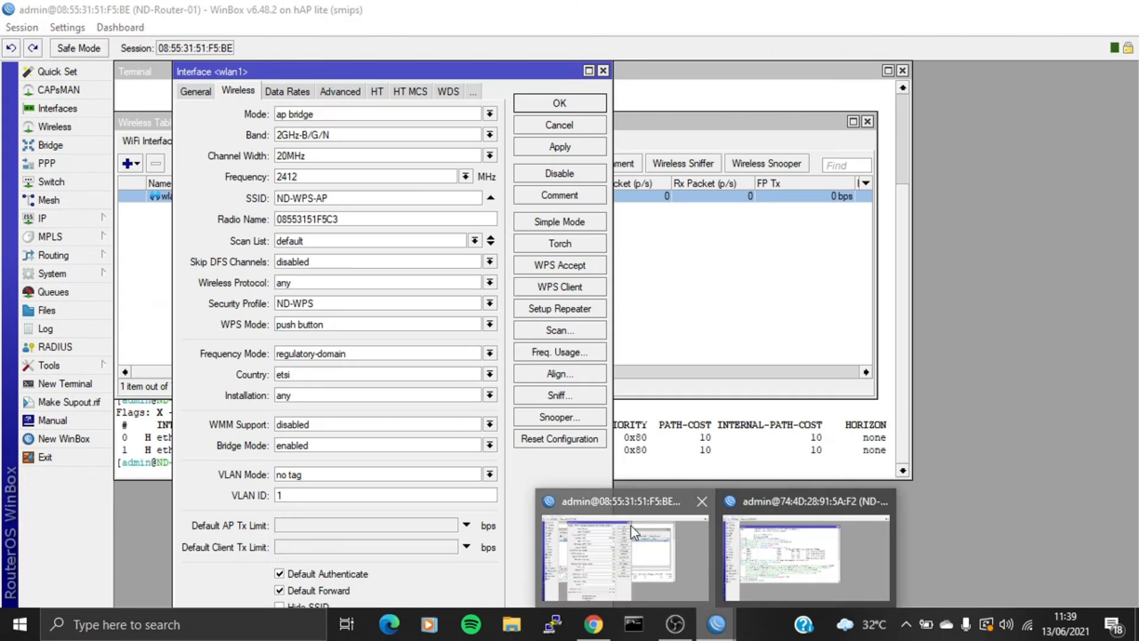
- Run 'interface wireless wps-push-button wlan1' on ND-Router-01, then return to ND-Router-02
click(603, 71)
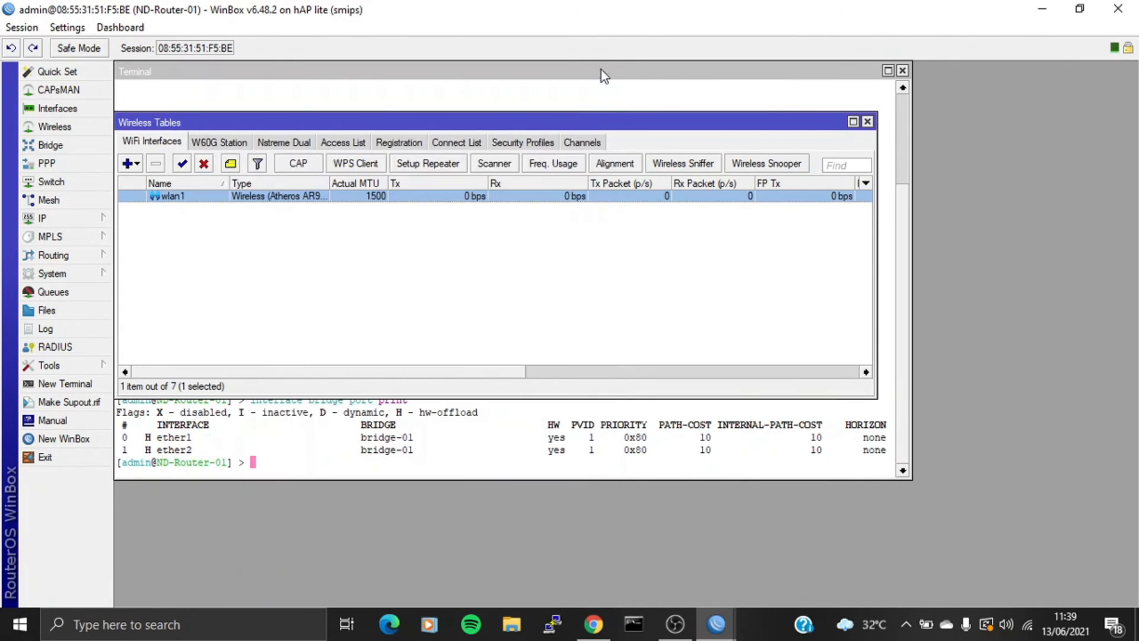
click(867, 122)
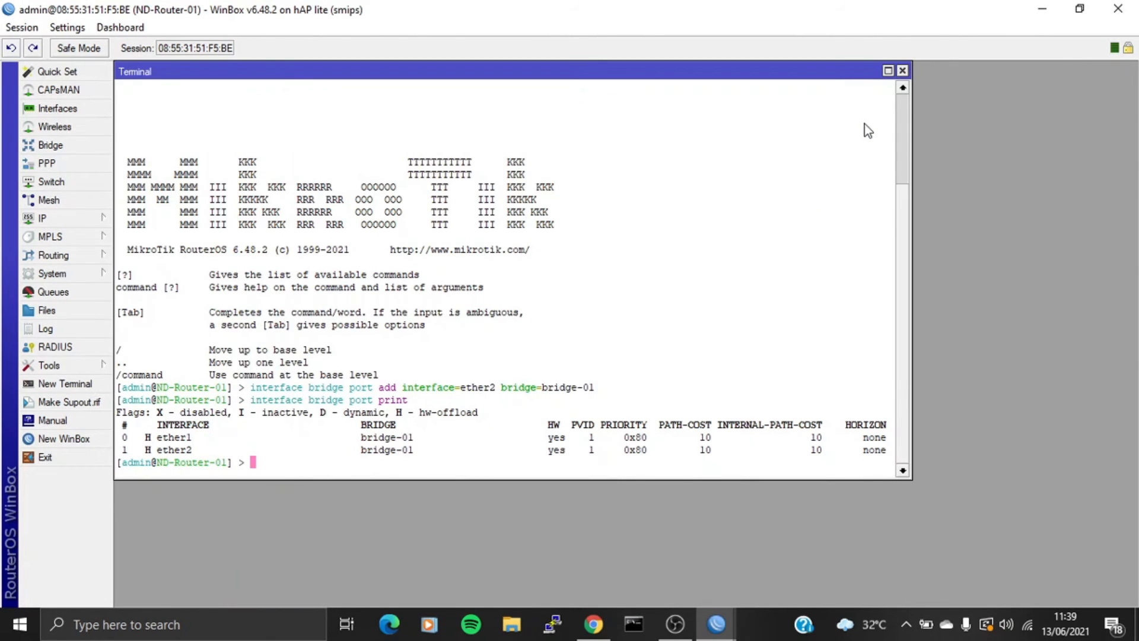
text(interface wireless )
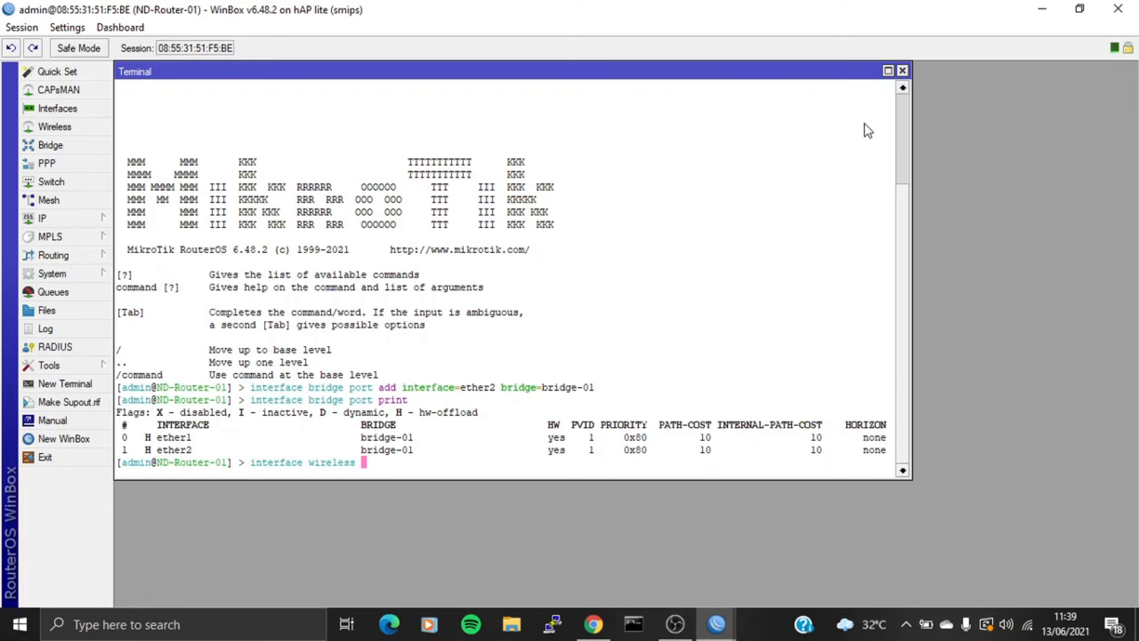
text(wps-pus)
key(Tab)
text(wlan1)
key(Return)
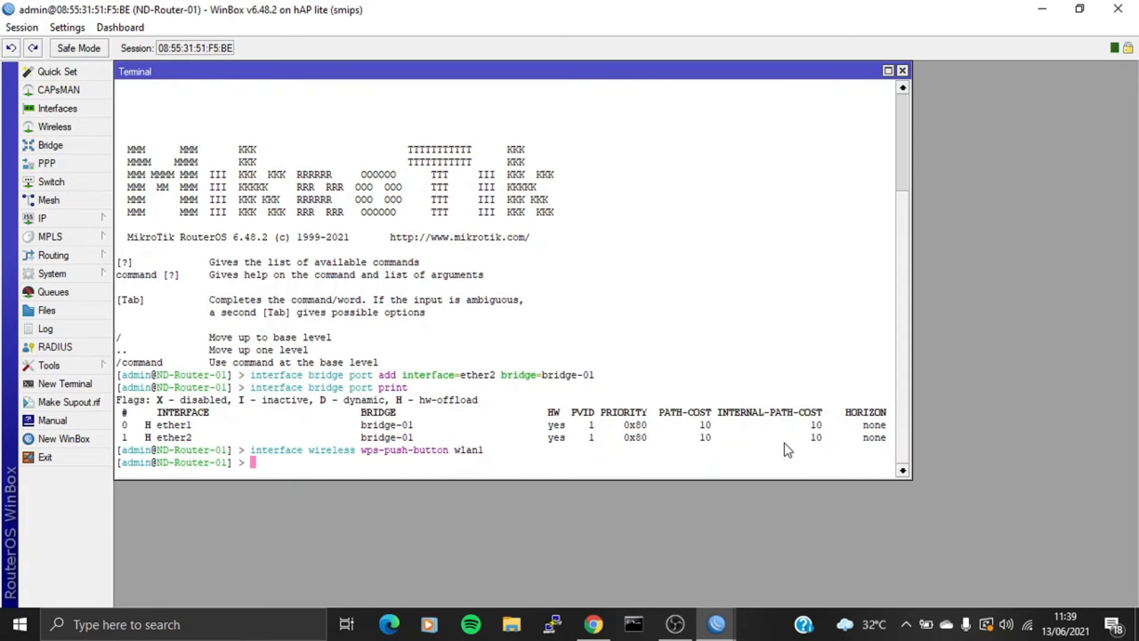
mouse_move(716, 624)
click(835, 536)
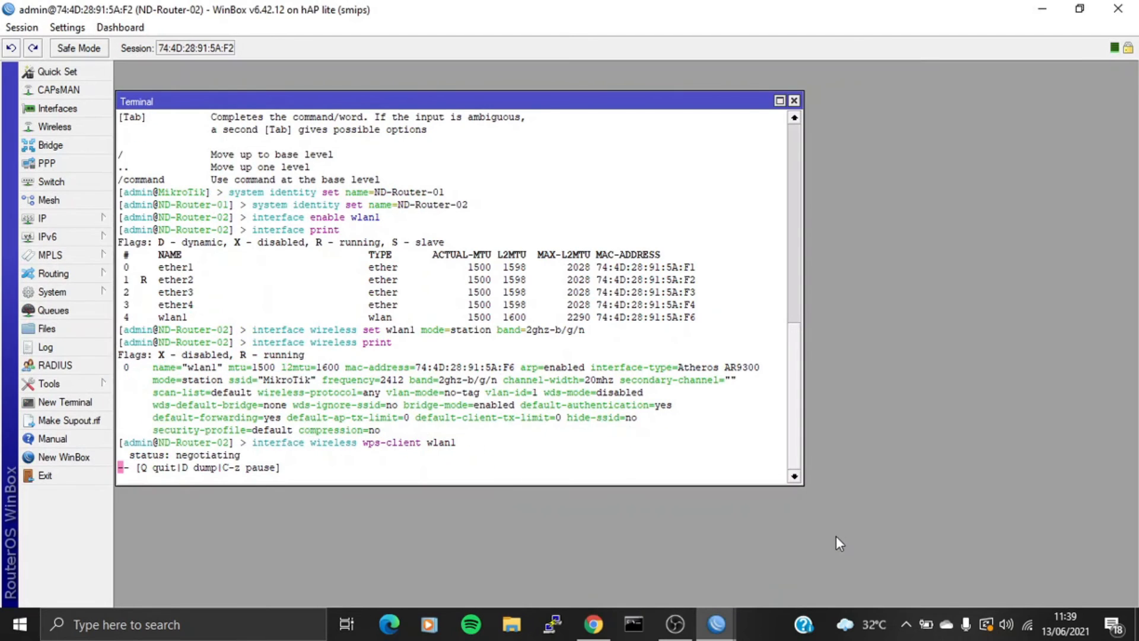
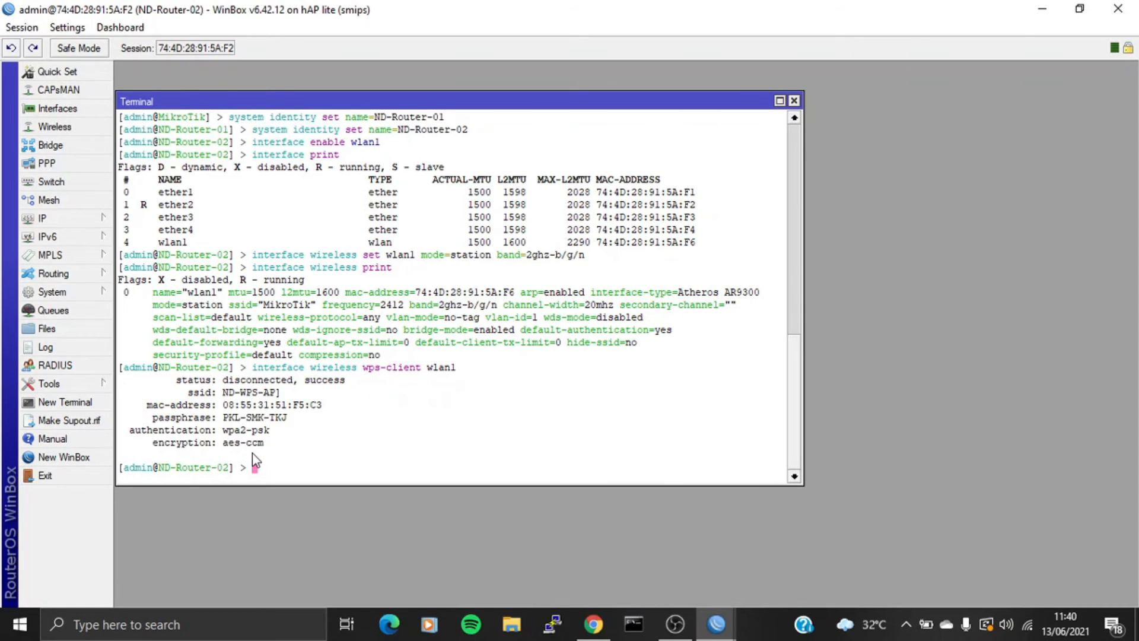
- List ND-Router-02's wireless security profiles with 'interface wireless security-profiles print'
text(nterface wireless security-profiles print)
key(Return)
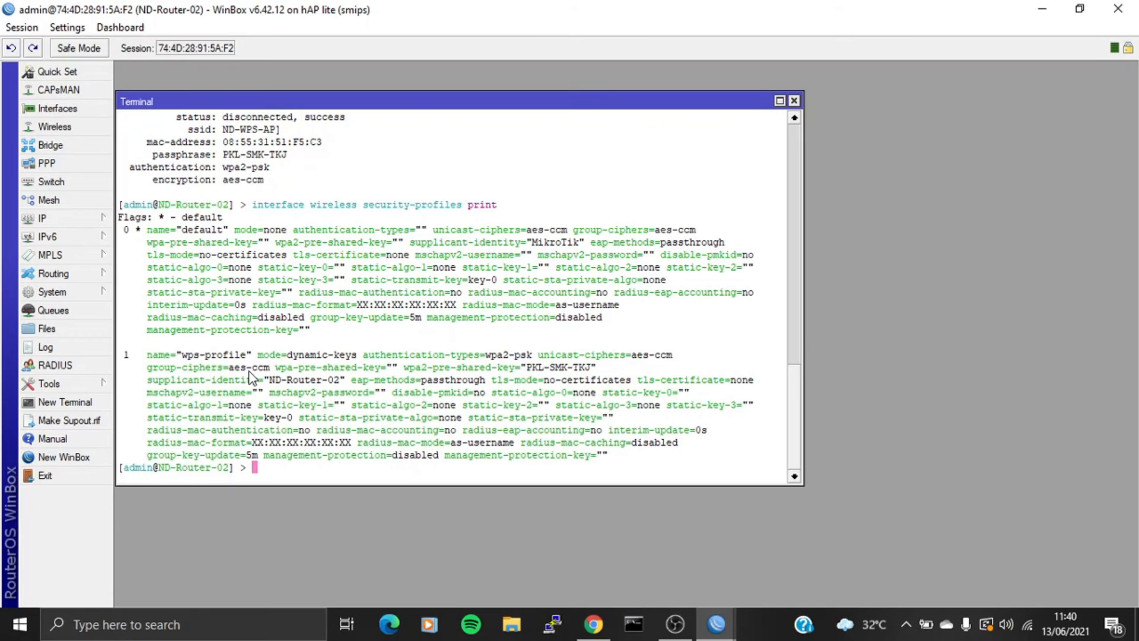
- Scan for networks on wlan1 and stop once ND-WPS-AP shows on 2412/20/gn
text(interface wireless scan wlan1)
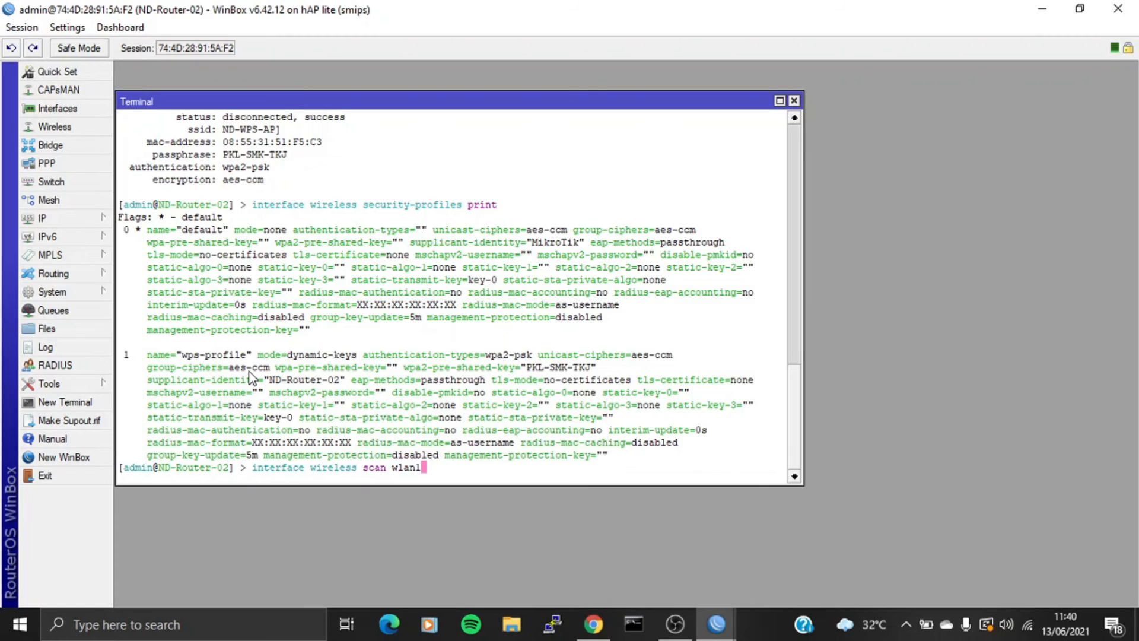
key(Return)
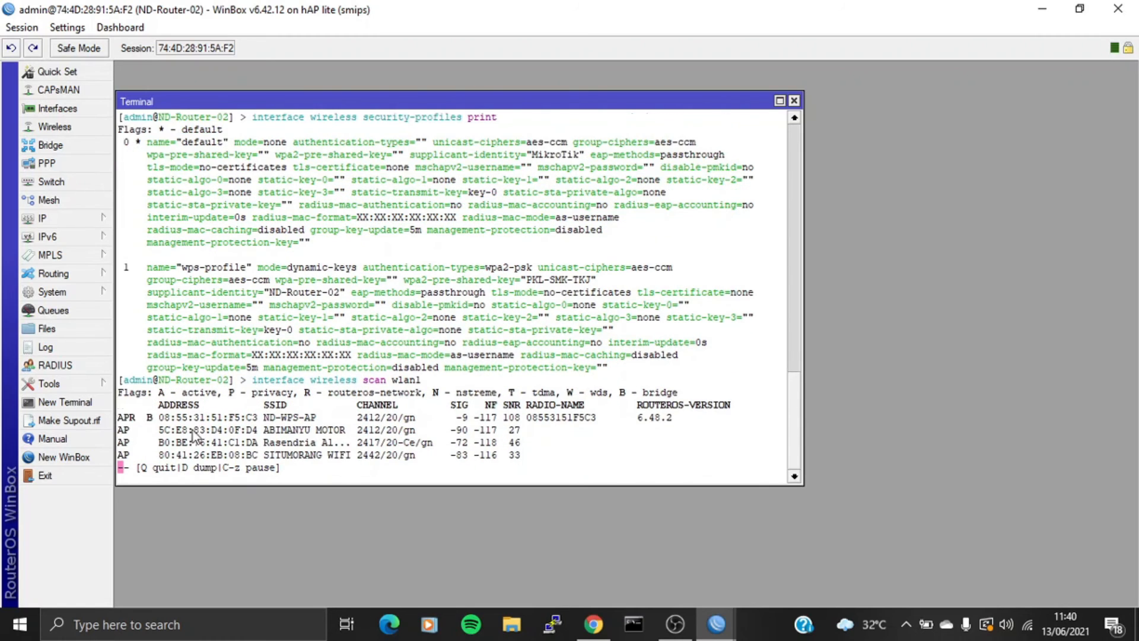
key(q)
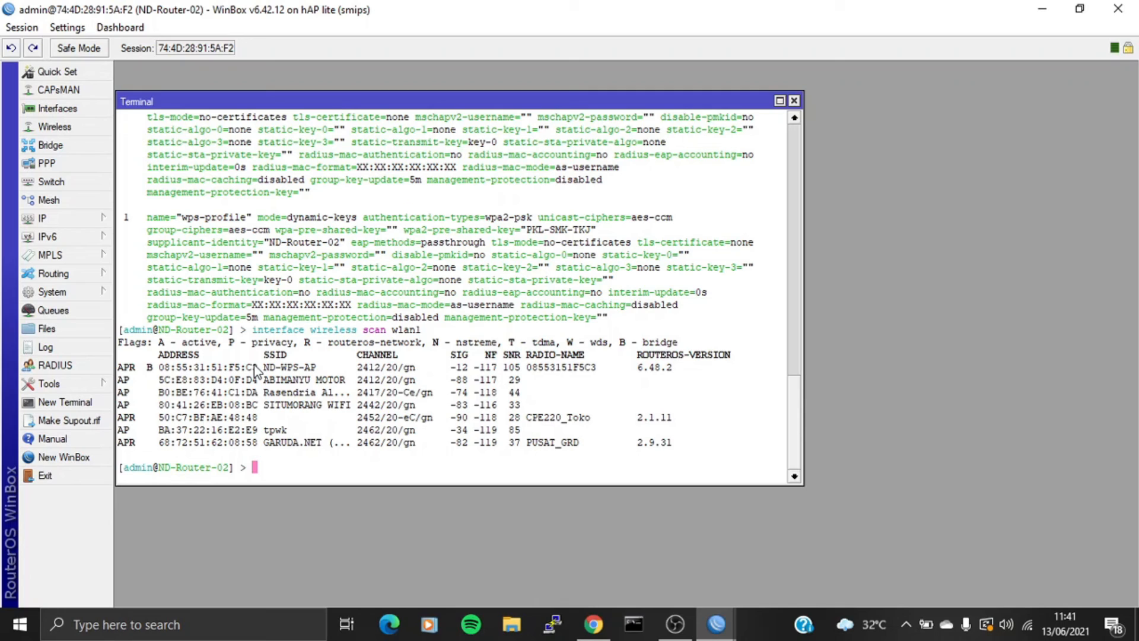
- Set wlan1 to station mode, band 2ghz-b/g/n, ssid ND-WPS-AP, security-profile wps-profile
text(interface wireless )
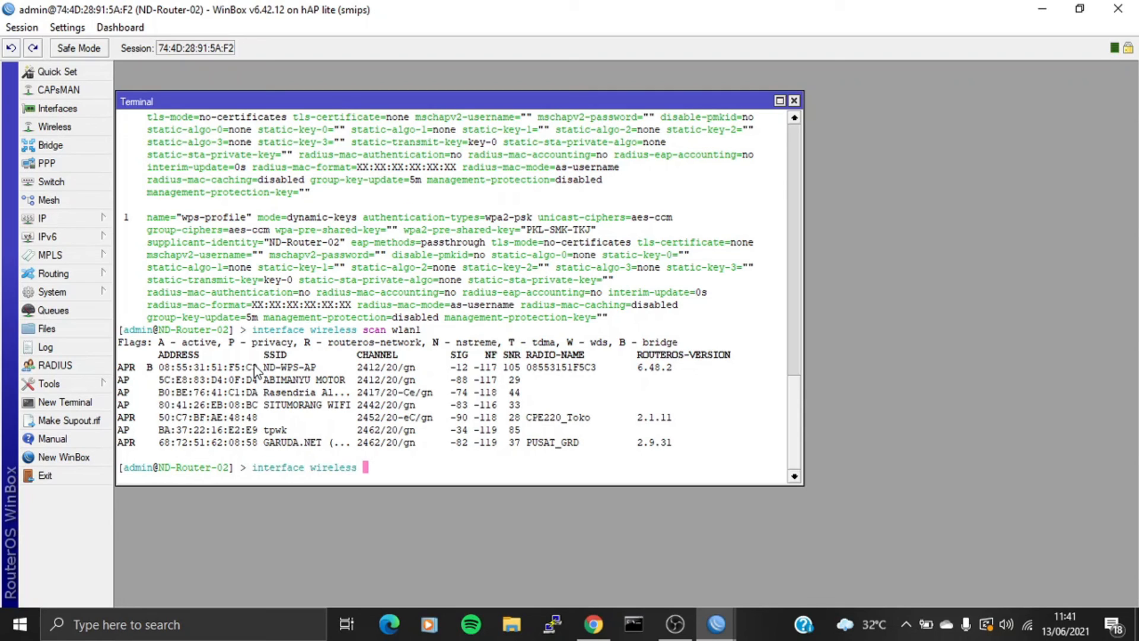
text(set wlan1 mode=station)
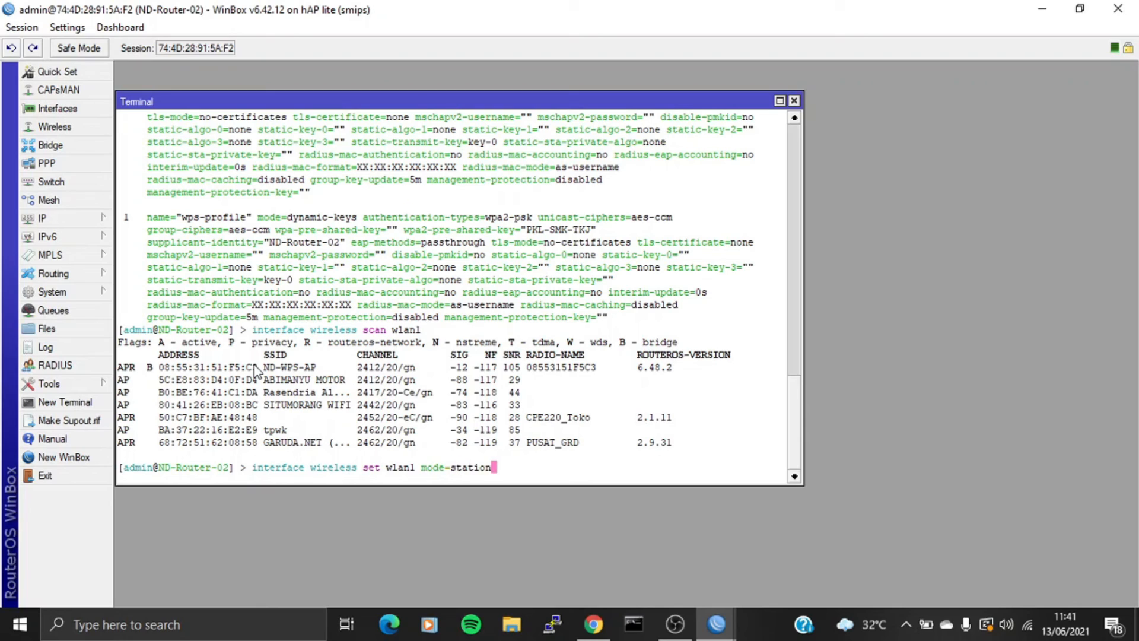
text( band=2ghz-b/g)
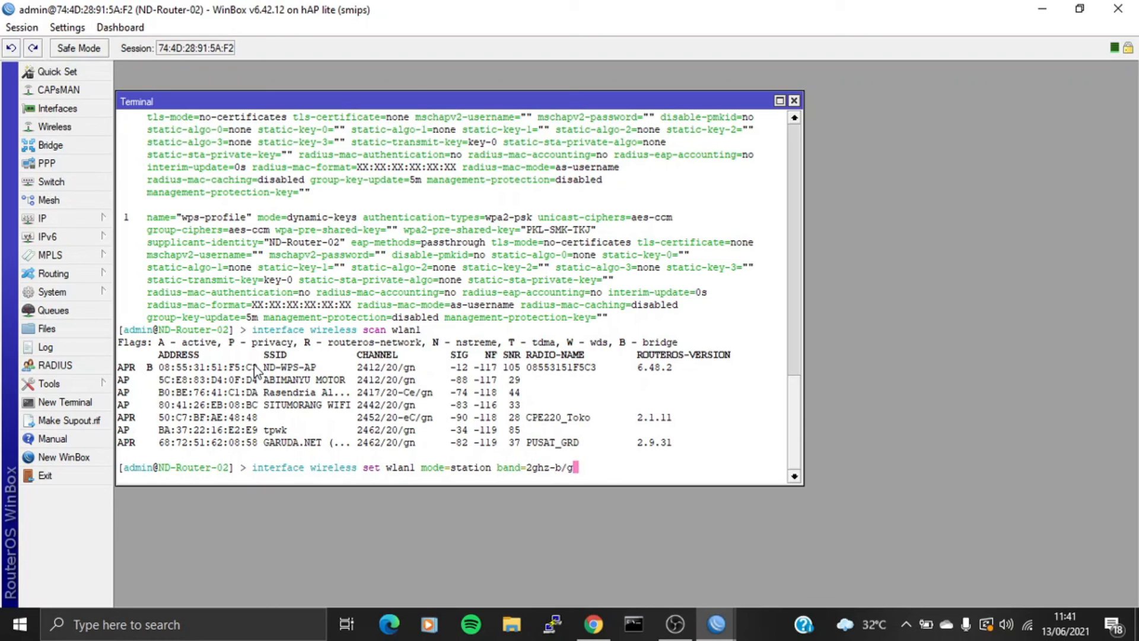
text(/n ssid=ND-WPS )
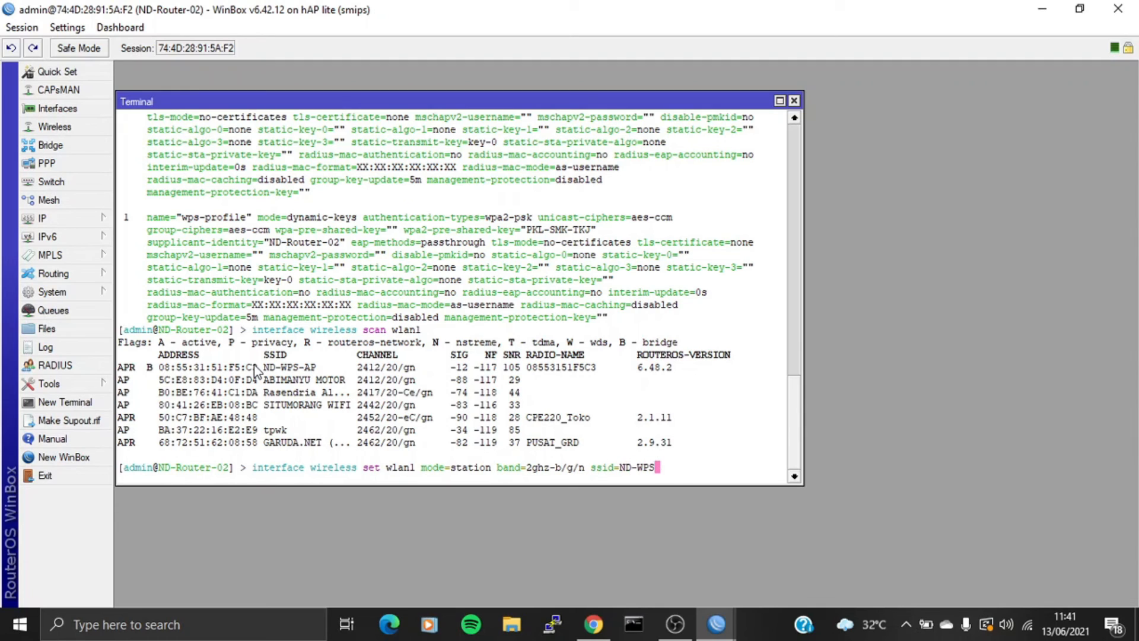
text(-APsecurity-profile=)
key(Tab)
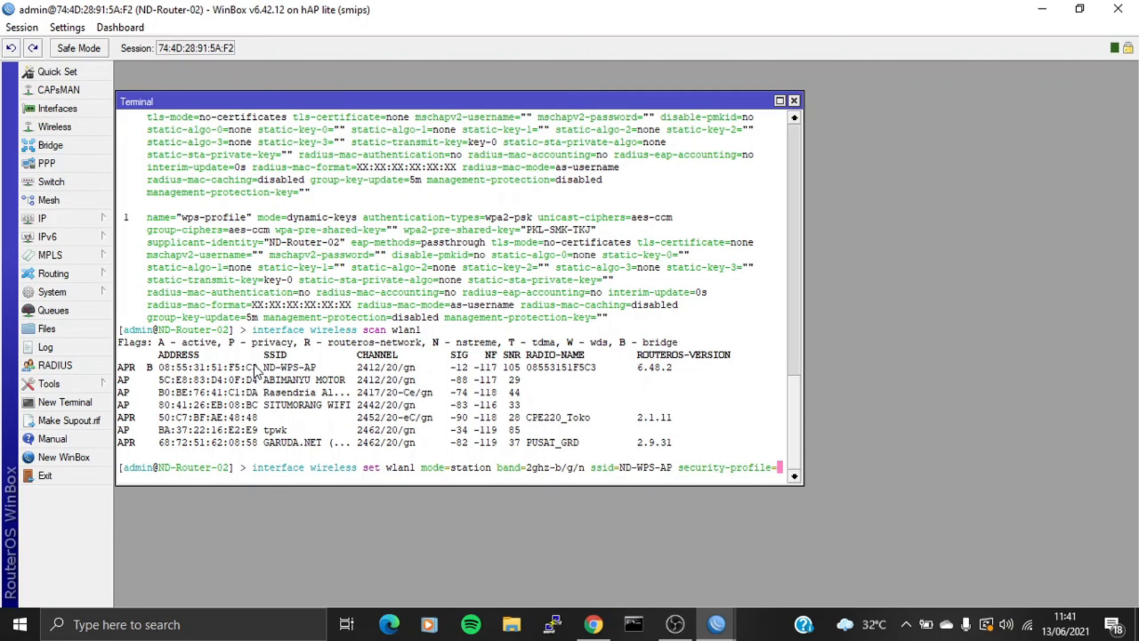
text(wps-)
key(Tab)
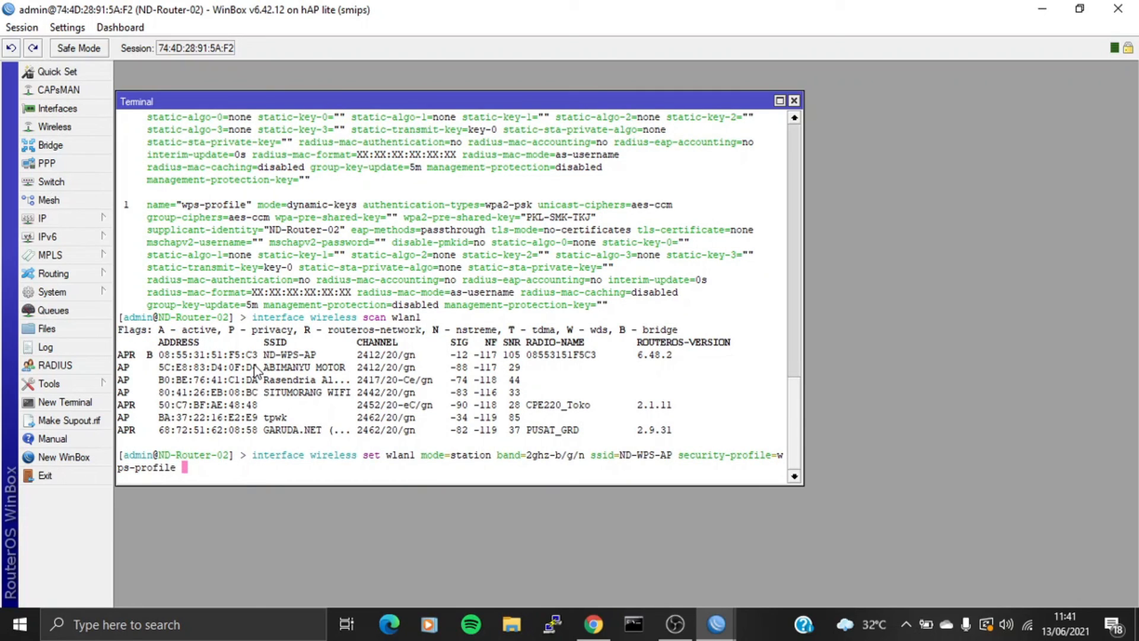
key(Return)
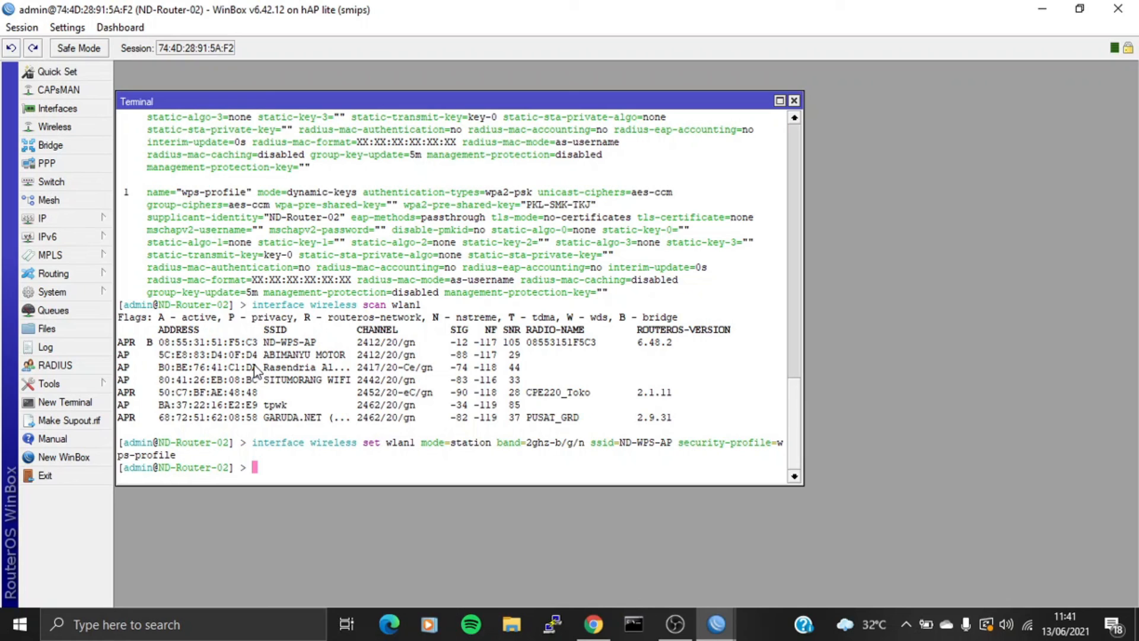
- Print ND-Router-02's wireless interface configuration with 'interface wireless print'
text(interface wireless p)
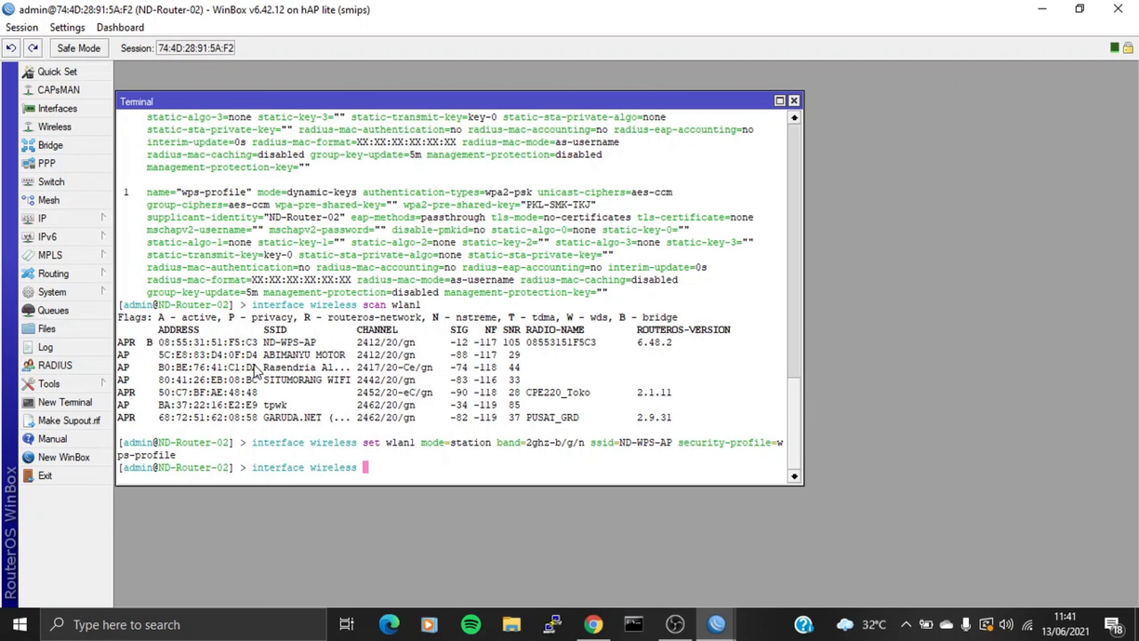
text(rint)
key(Return)
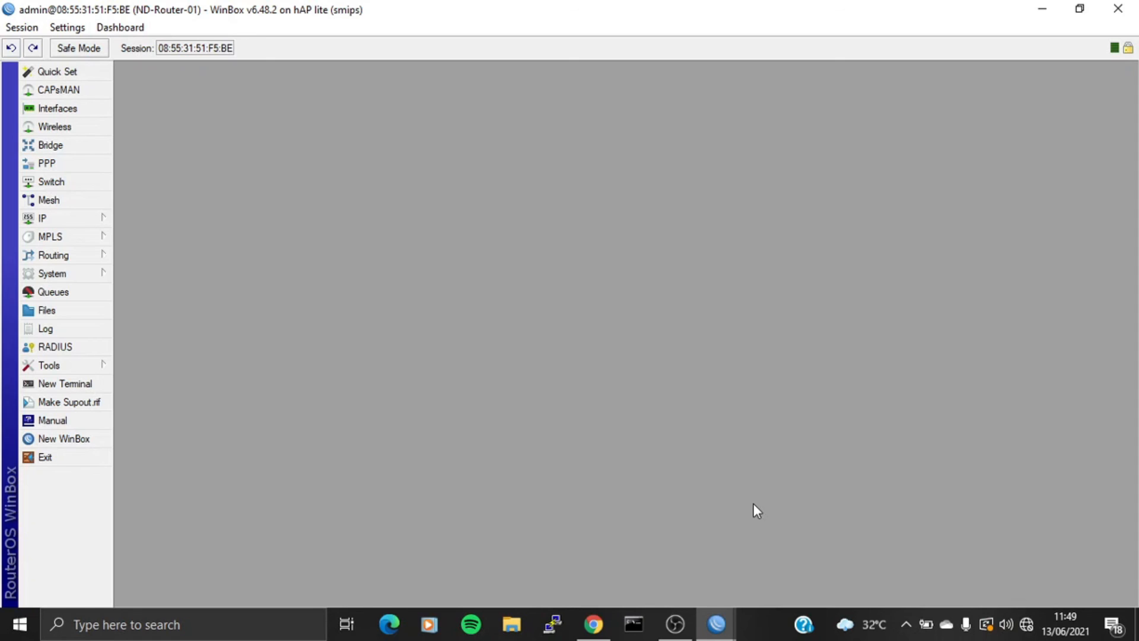
- Start connecting the laptop to ND-WPS-AP and open a new terminal on ND-Router-01
click(1031, 625)
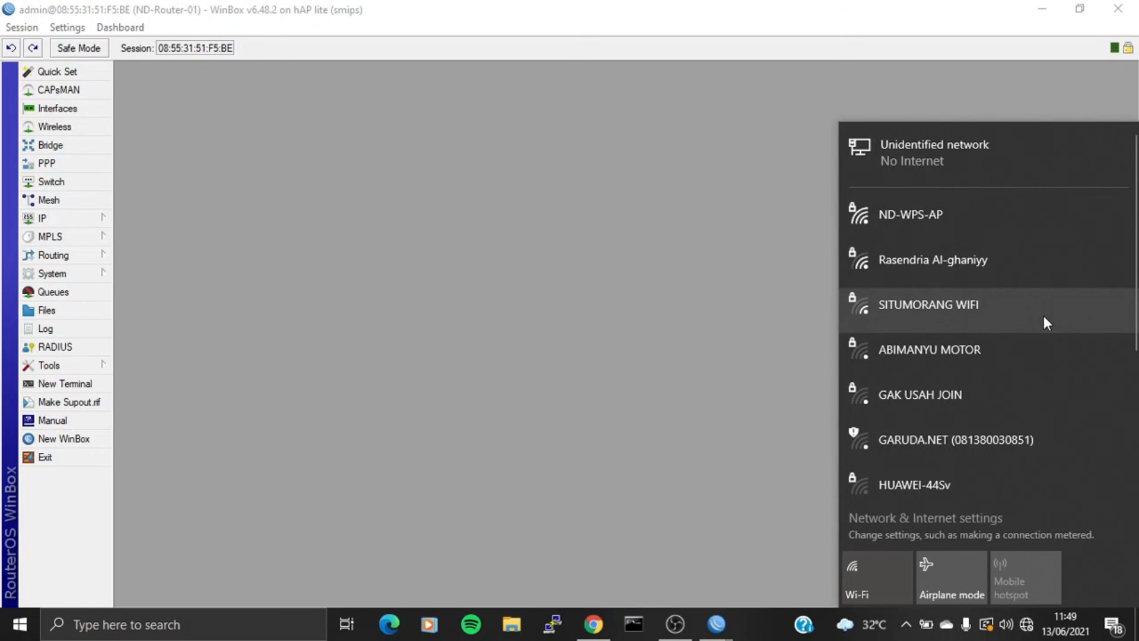
click(948, 225)
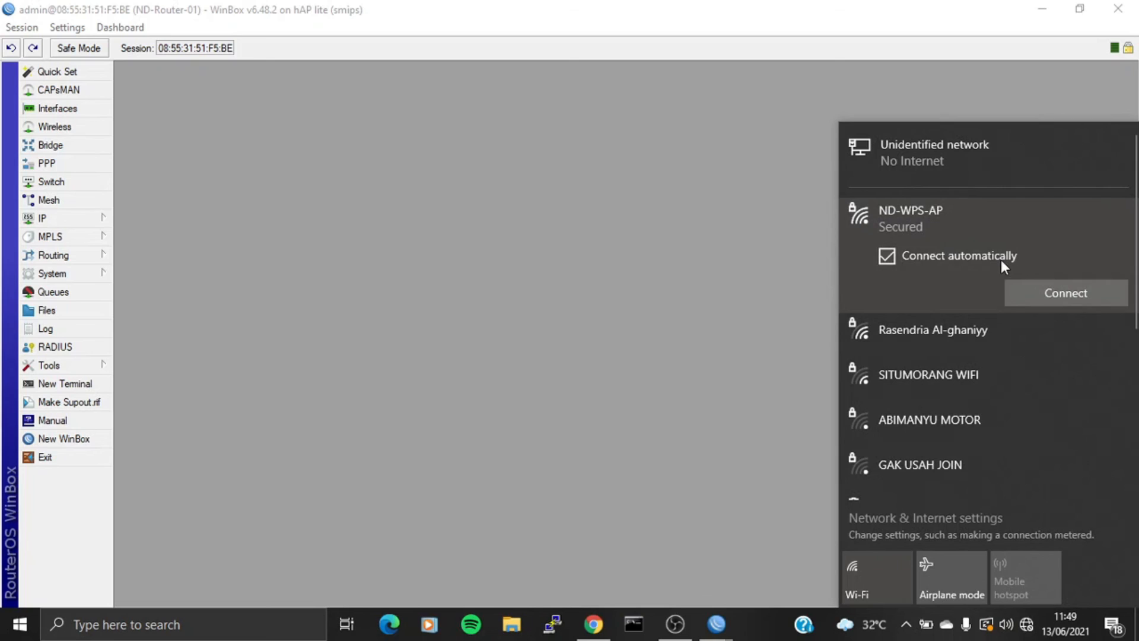
click(1017, 290)
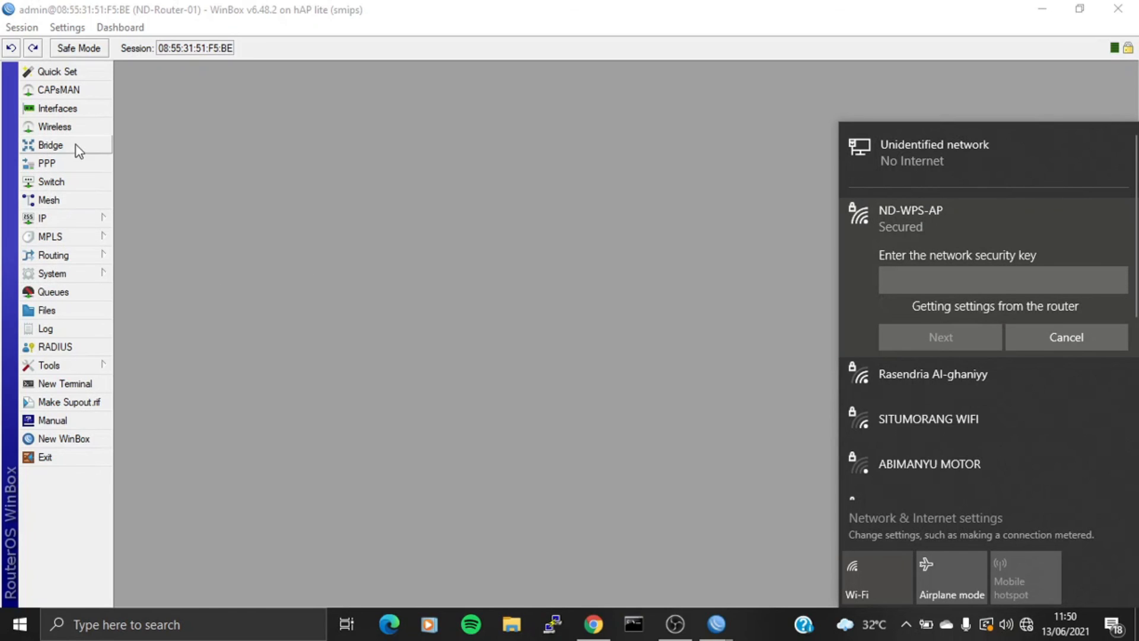
click(85, 386)
- Run 'interface wireless wps-push-button wlan1' and confirm the laptop joined ND-WPS-AP
text(interface wireless wps-push-button wlan1)
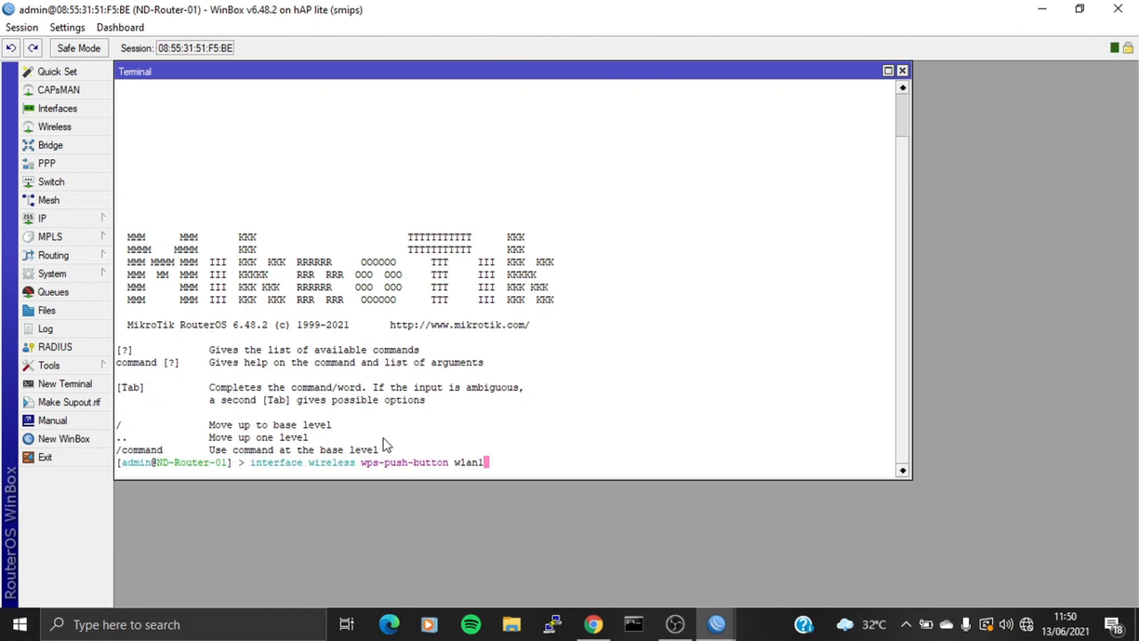
key(Return)
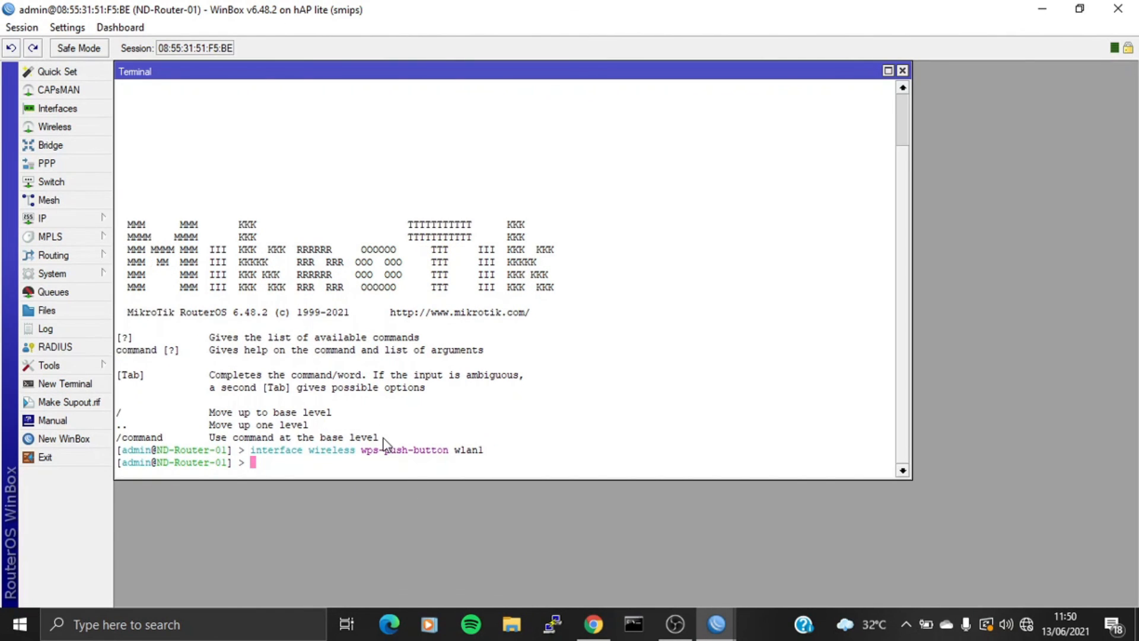
click(1026, 630)
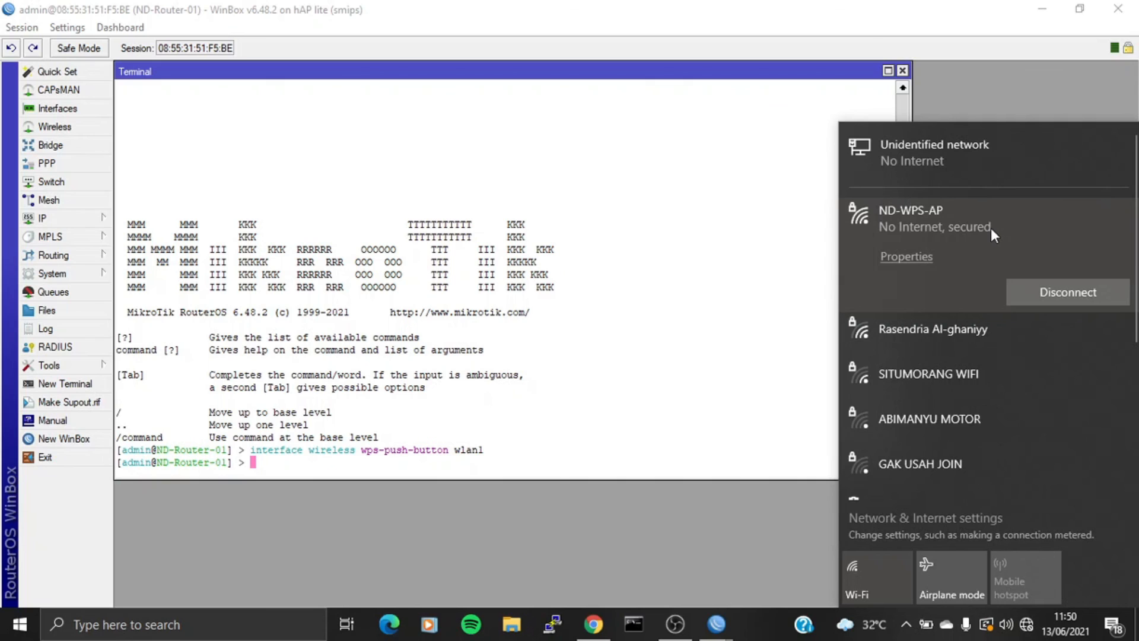
- Close the Wi-Fi list and run 'interface wireless registration-table print' on ND-Router-01
click(597, 351)
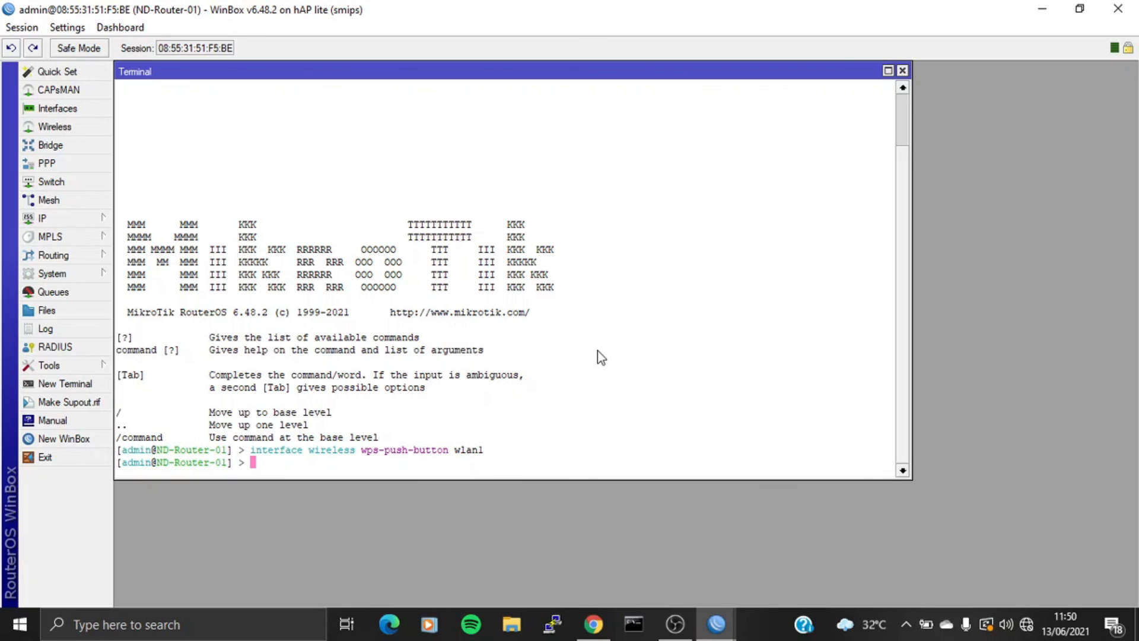
text(interface wireless regi)
key(Tab)
text(print)
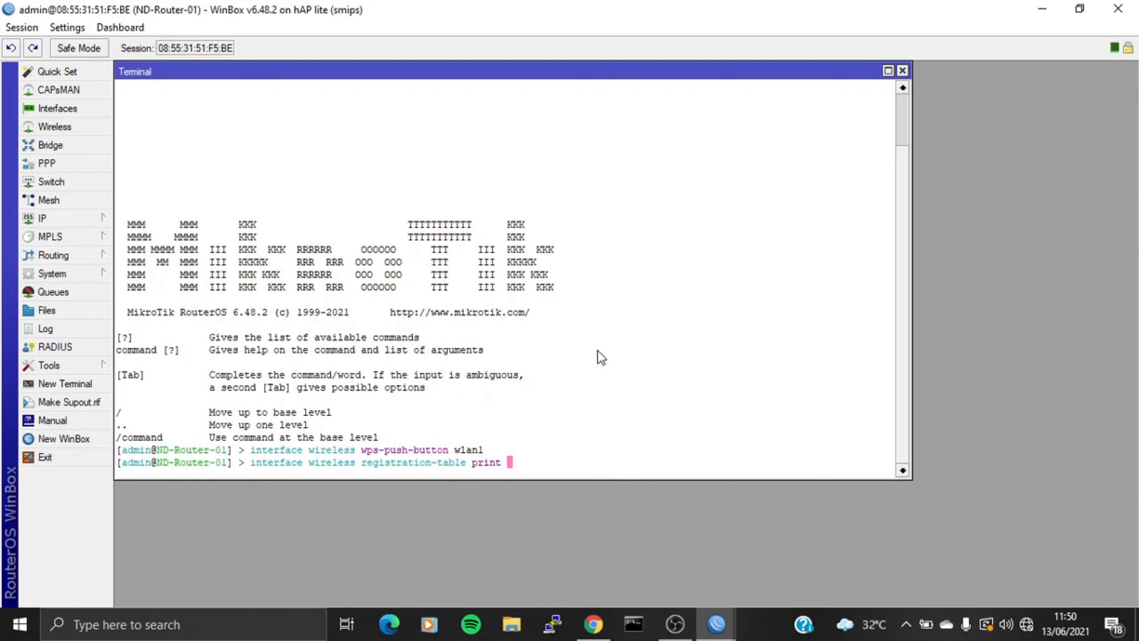
key(Return)
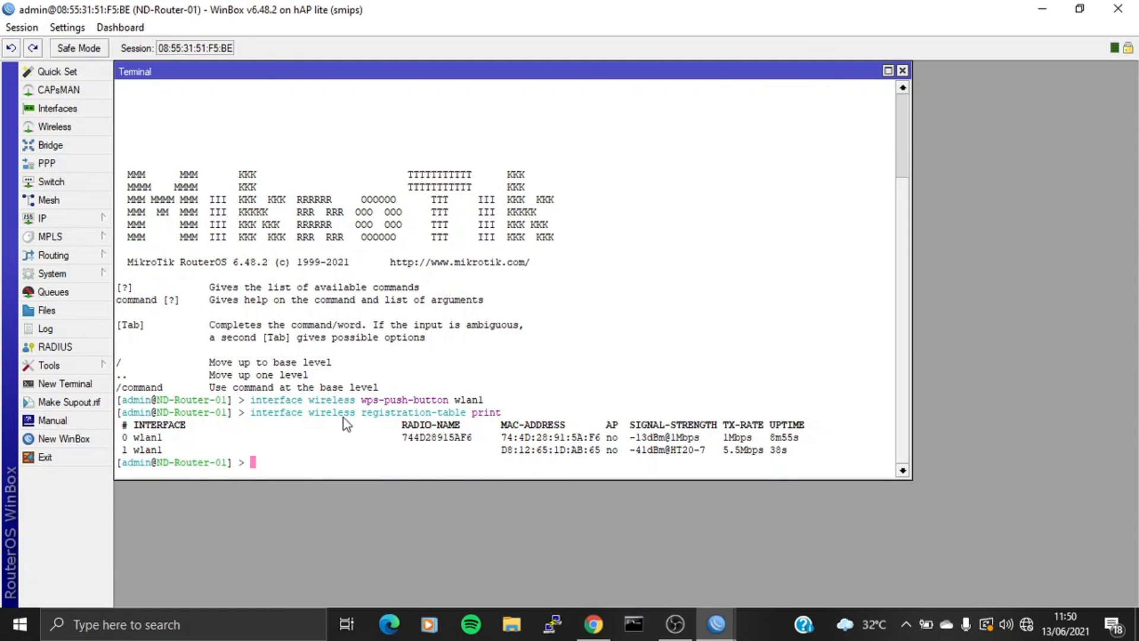